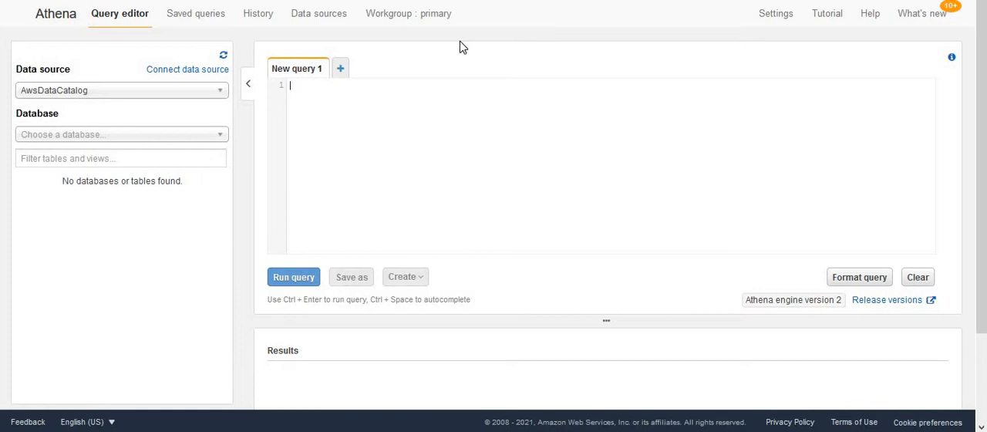
- Open the details of the primary workgroup and check its query engine version
click(406, 24)
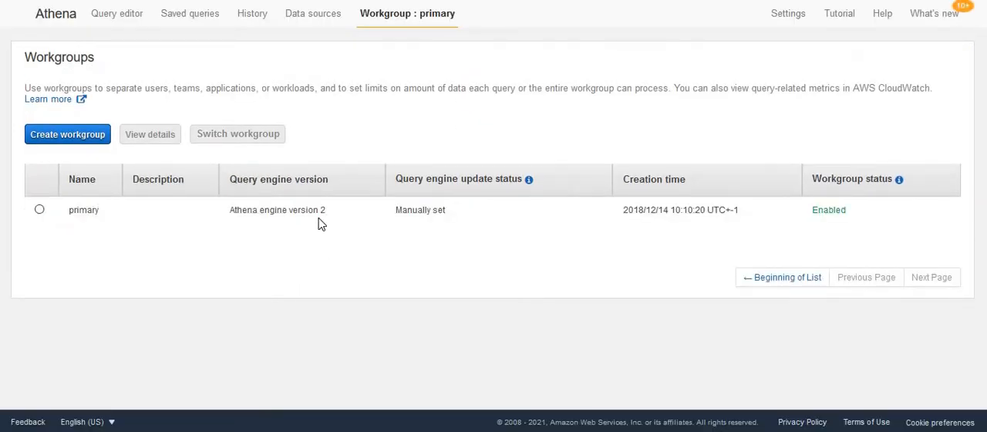
drag(229, 213, 327, 214)
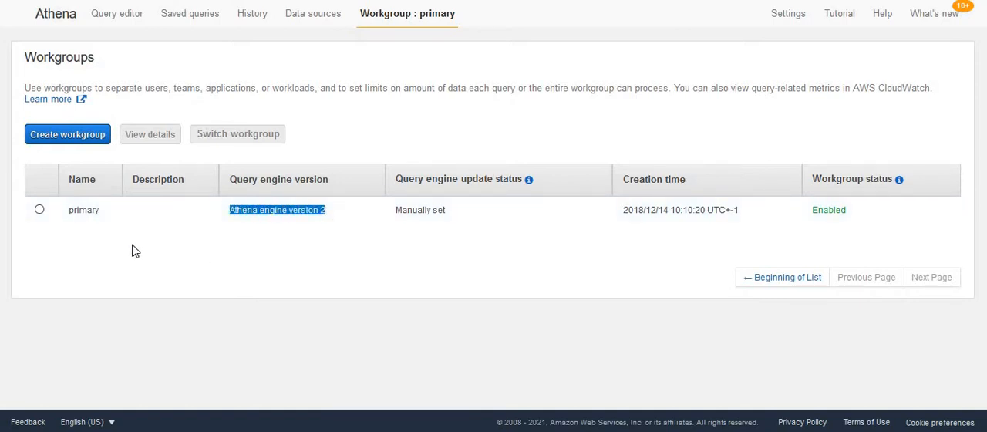
click(40, 210)
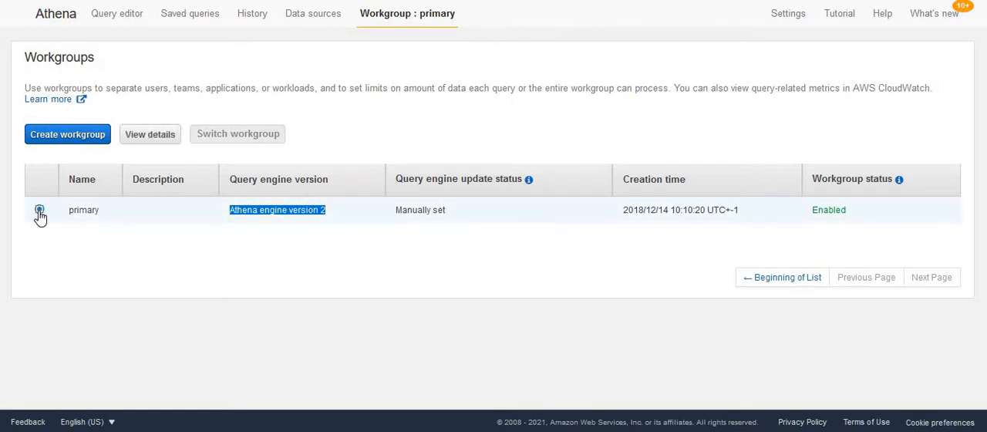
click(149, 137)
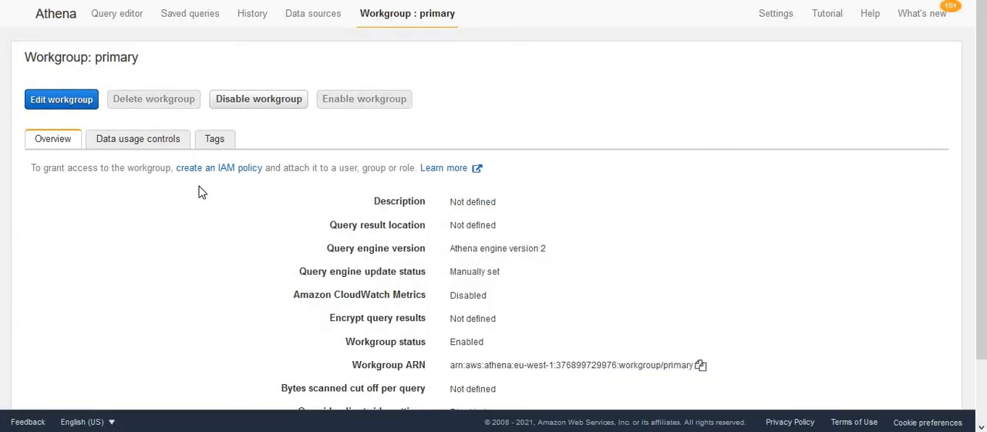
- Review the primary workgroup's editable settings, including the query engine version options, and leave without saving
click(75, 107)
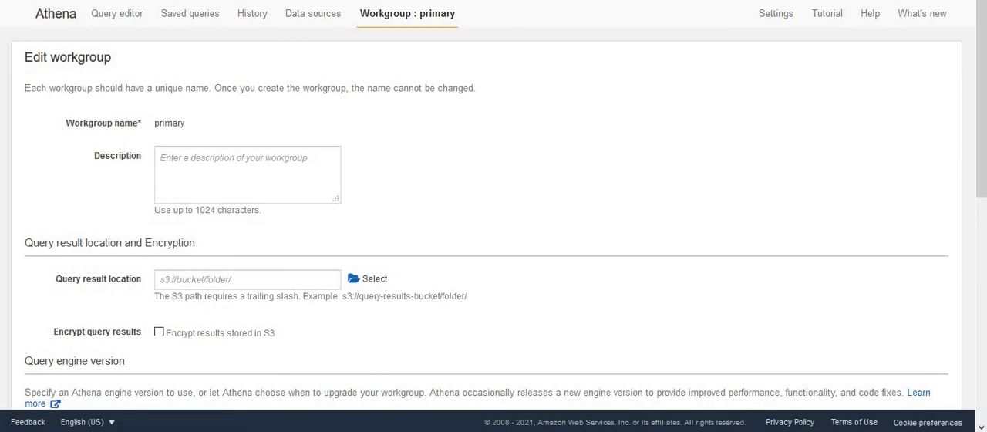
scroll(978, 145, down, 4)
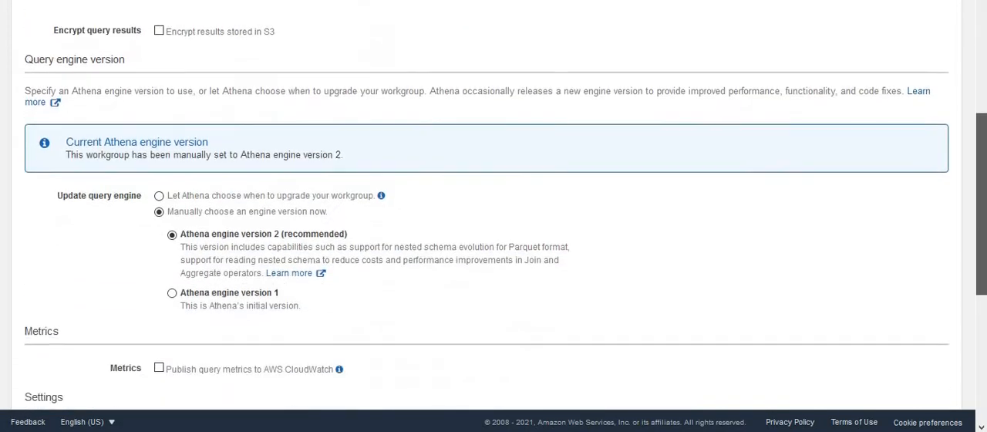
scroll(496, 230, down, 1)
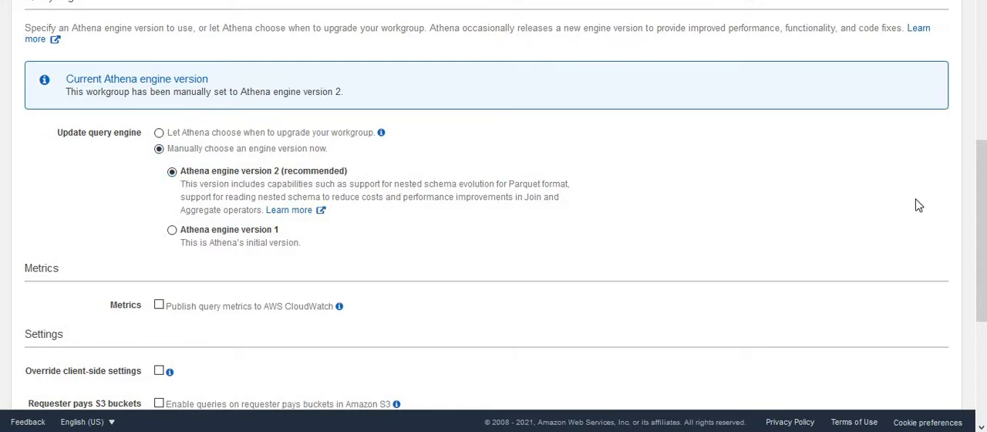
drag(982, 266, 983, 363)
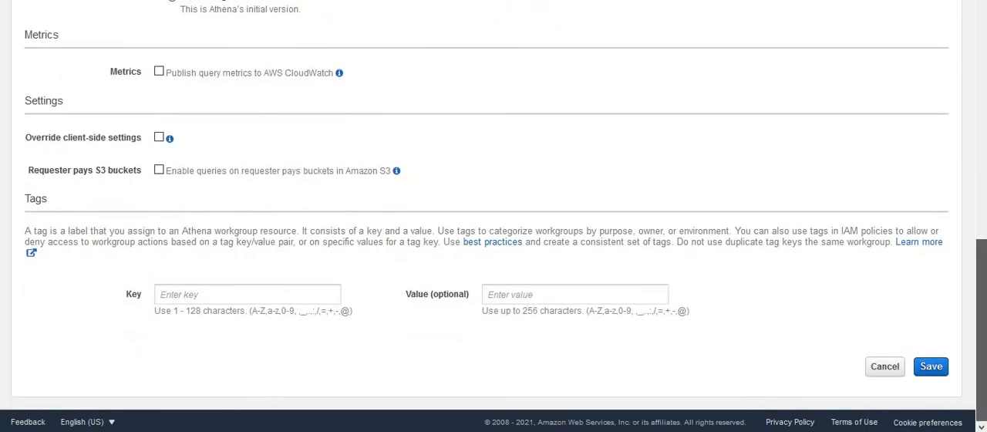
click(881, 368)
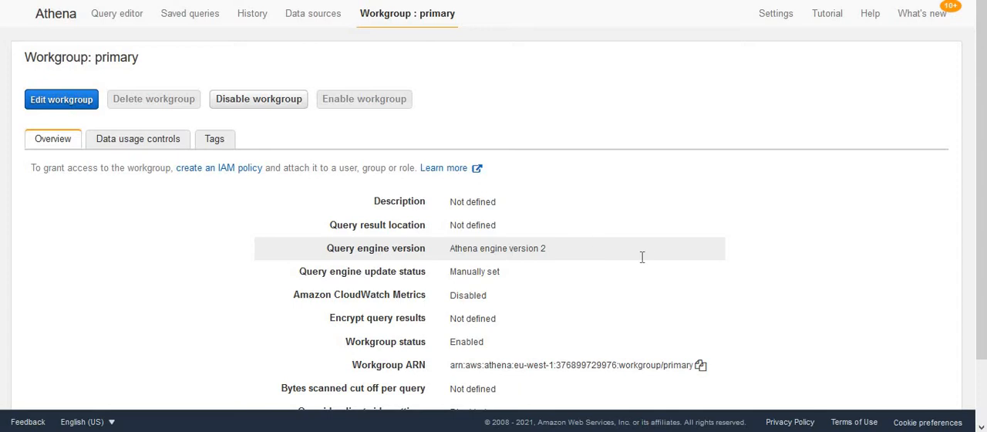
- Start connecting a new data source using Query a data source with Amazon Redshift, and proceed to its connection details
click(311, 20)
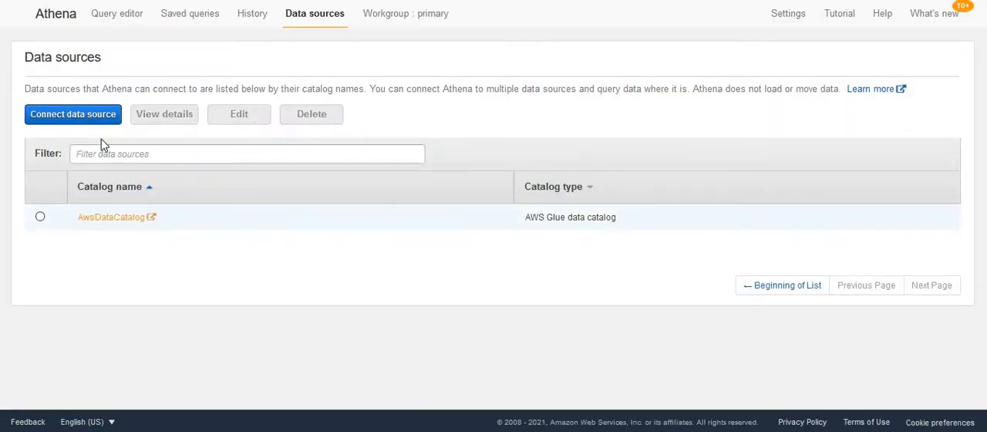
click(76, 115)
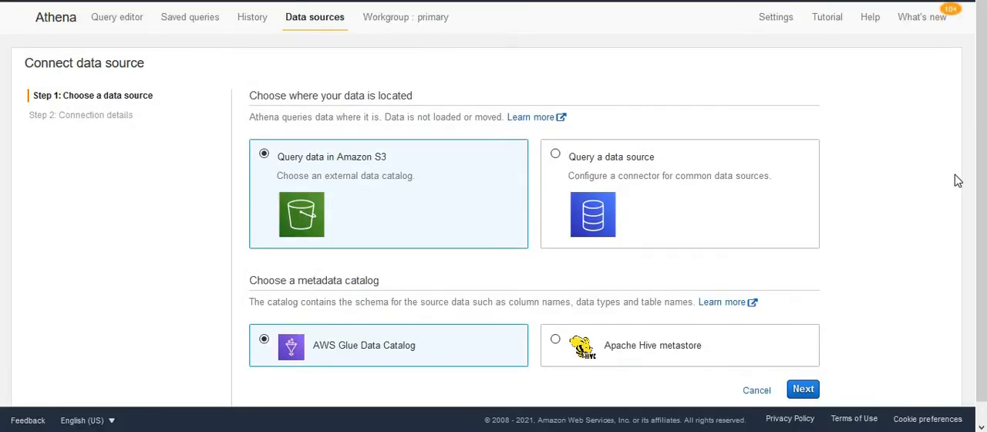
scroll(973, 193, down, 1)
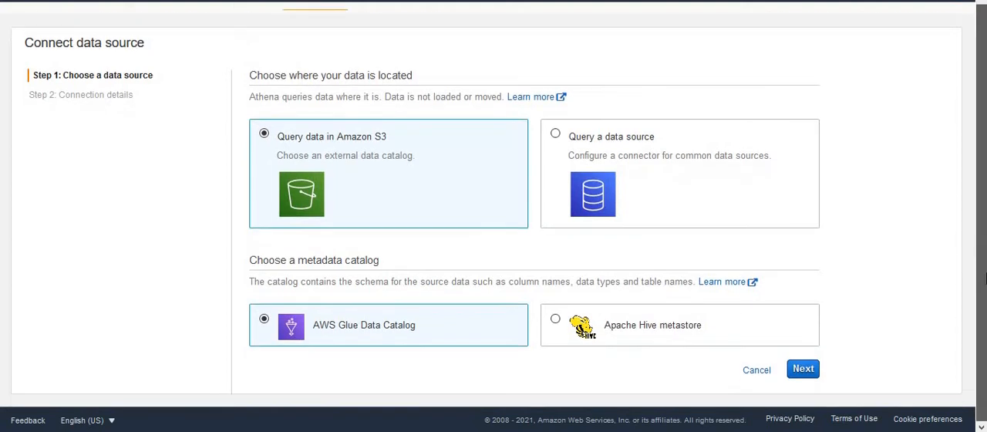
click(555, 133)
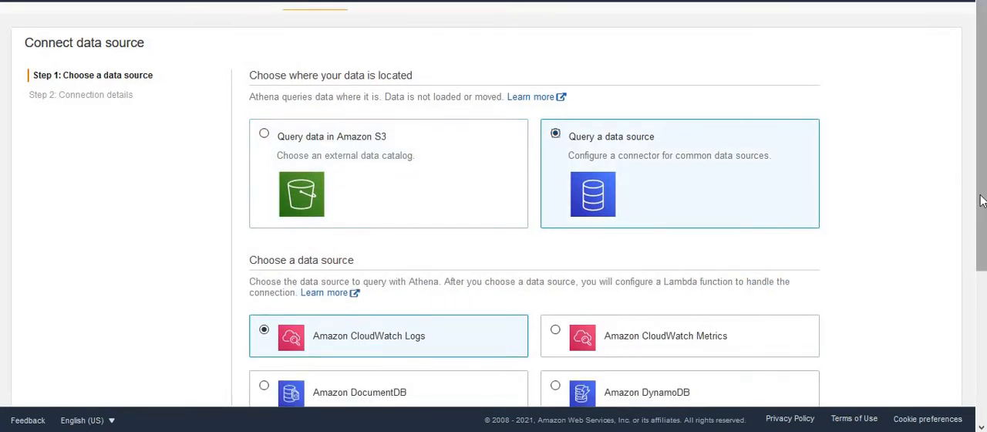
scroll(981, 193, down, 2)
scroll(981, 193, down, 2)
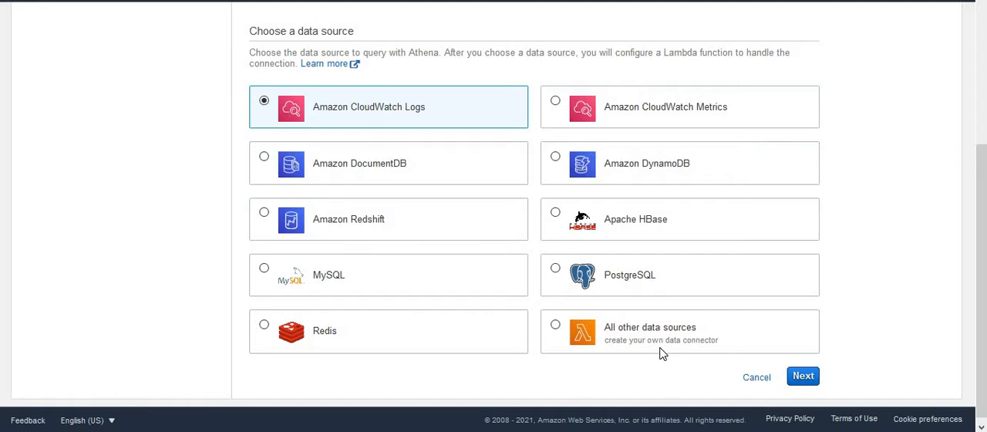
click(264, 214)
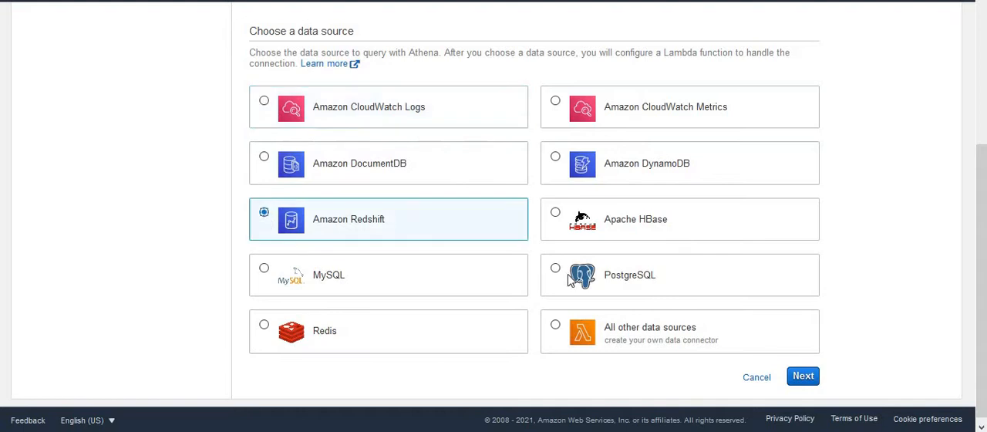
click(805, 377)
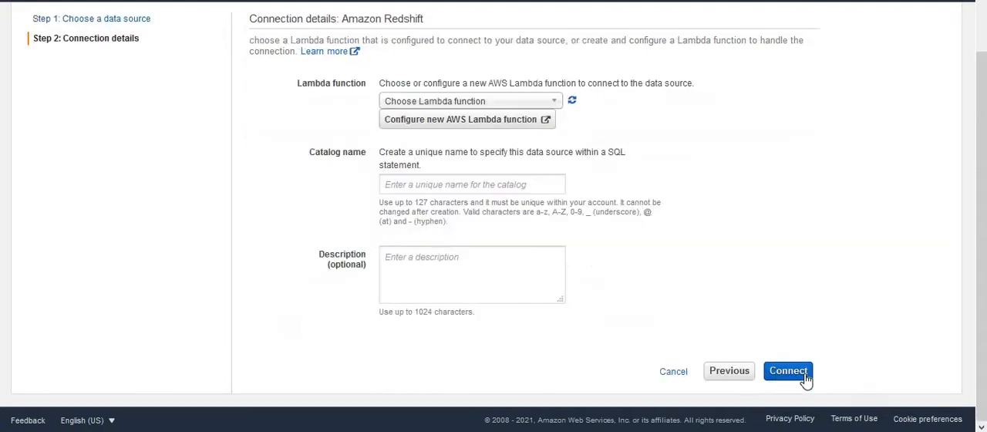
- Check the available Lambda functions and start configuring a new AWS Lambda function for the Redshift connection
click(482, 101)
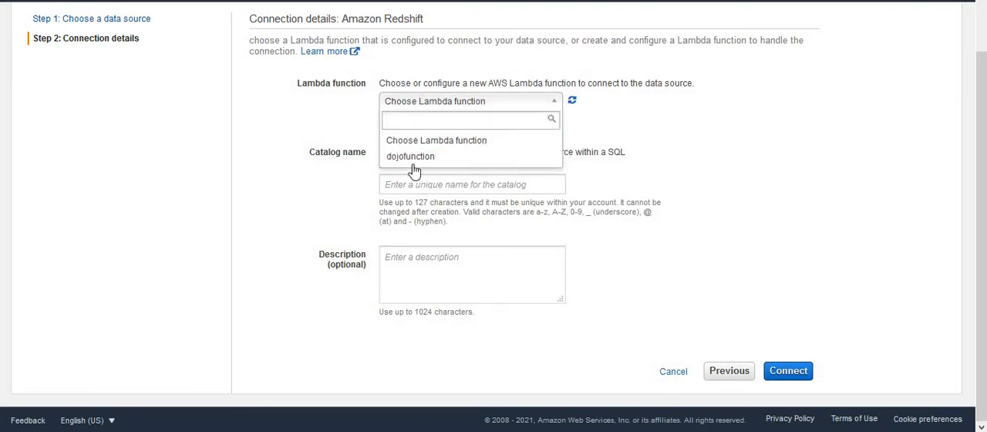
click(722, 183)
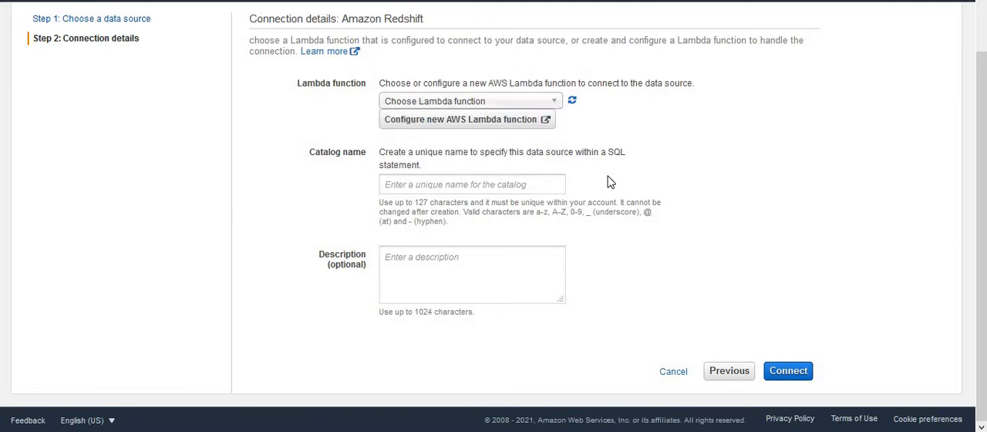
click(458, 125)
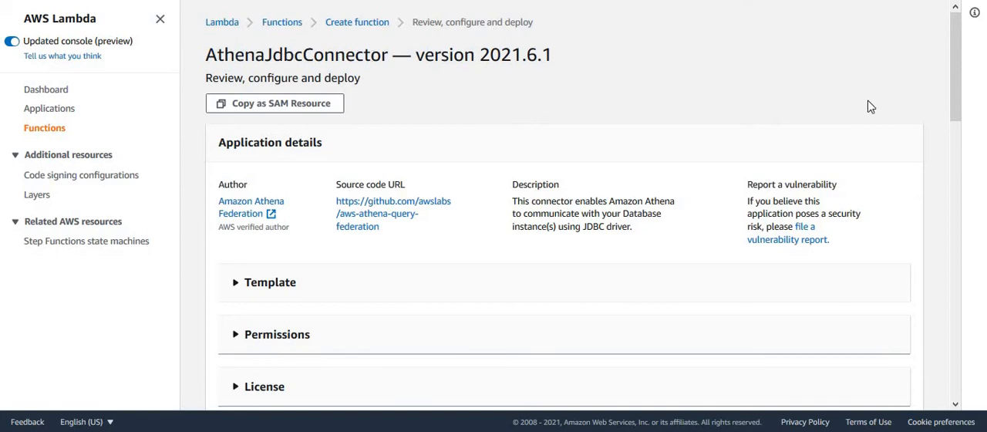
- Rename the connector application to DojoAthenaJdbcConnector in the application settings
scroll(954, 92, down, 2)
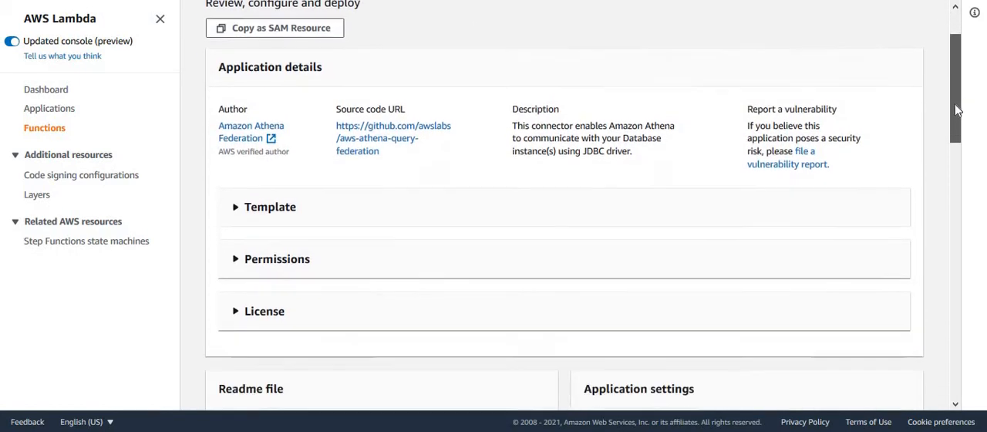
drag(954, 110, 958, 192)
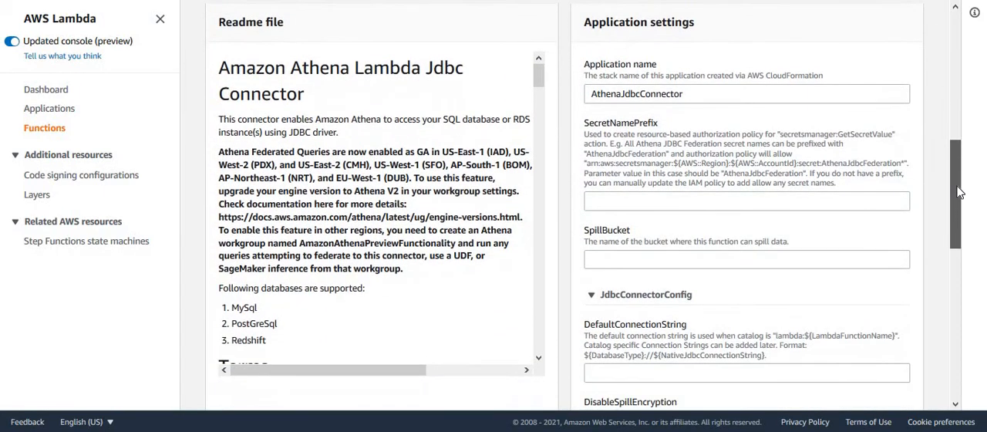
click(698, 94)
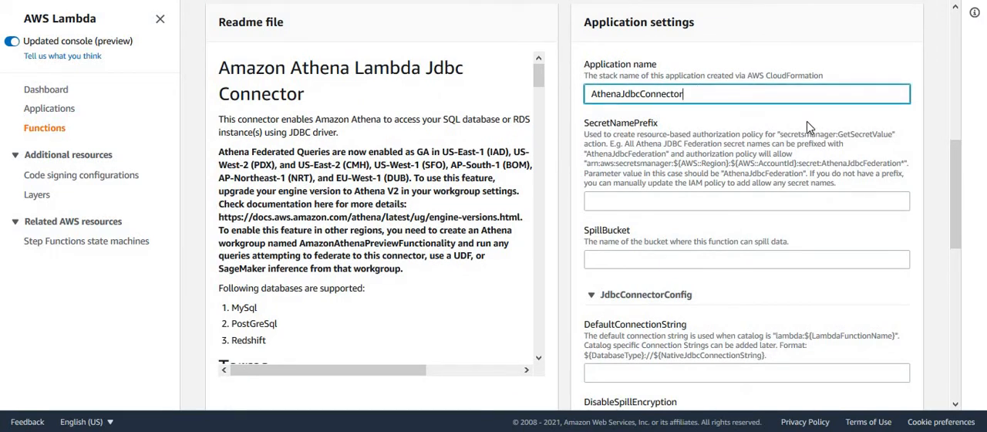
key(Left)
key(Left)
key(Left)
key(Left)
key(Left)
key(Left)
key(Left)
key(Left)
key(Left)
key(Left)
key(Left)
key(Left)
key(Left)
key(Left)
key(Left)
key(Left)
key(Left)
text(Dojo)
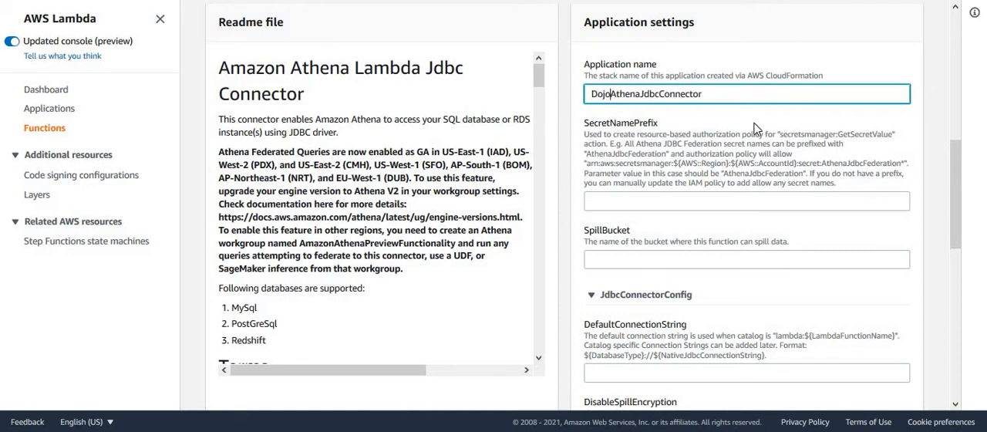
click(720, 94)
- Set SecretNamePrefix to dontcare and SpillBucket to dojo-query-demo
click(626, 196)
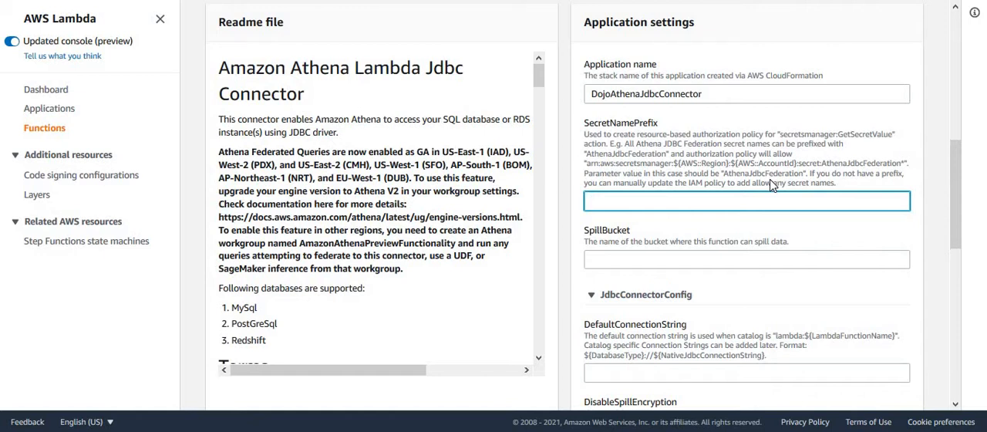
text(dontcare)
click(655, 256)
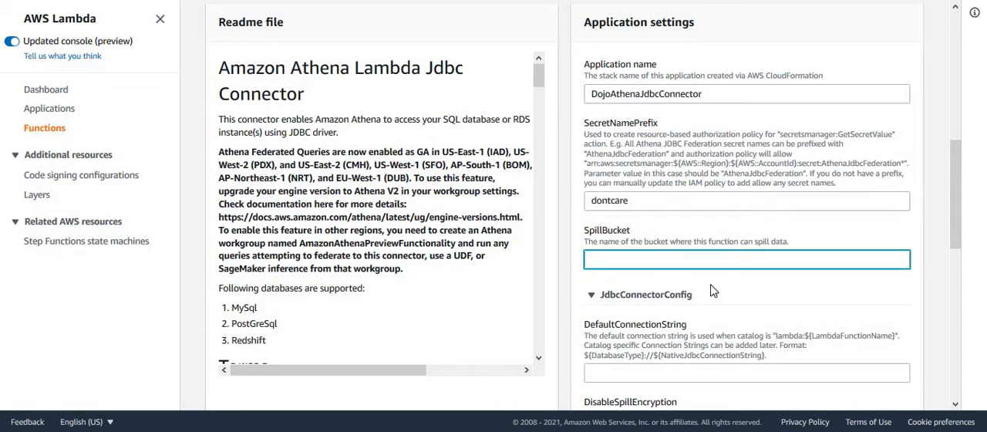
click(627, 262)
text(dojo-query-demo)
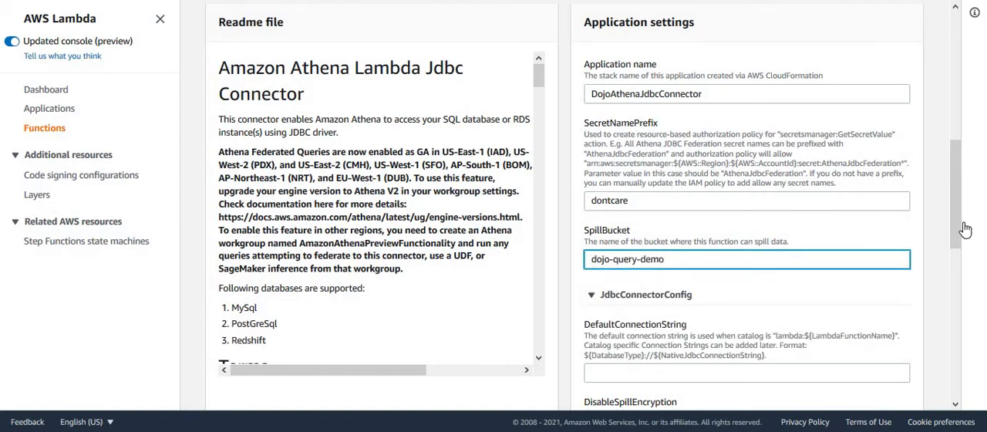
- Fill in DefaultConnectionString with the Redshift cluster's JDBC connection string, including the database user and password
scroll(956, 224, down, 2)
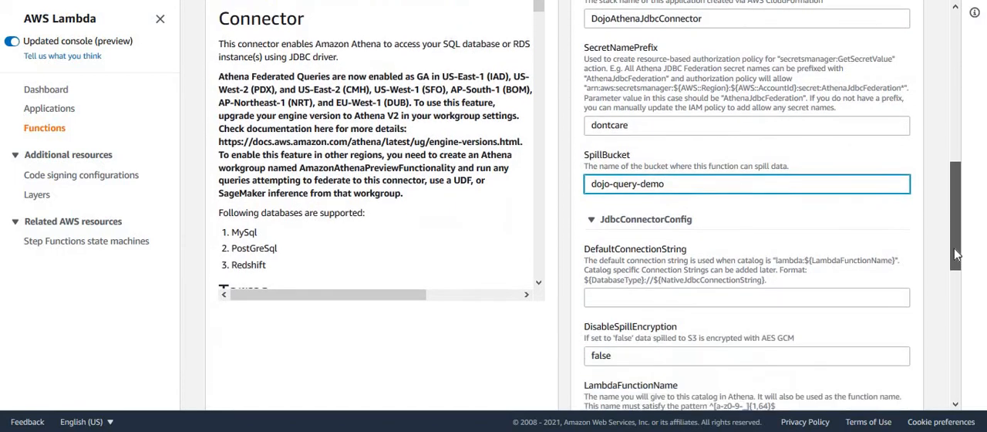
click(692, 227)
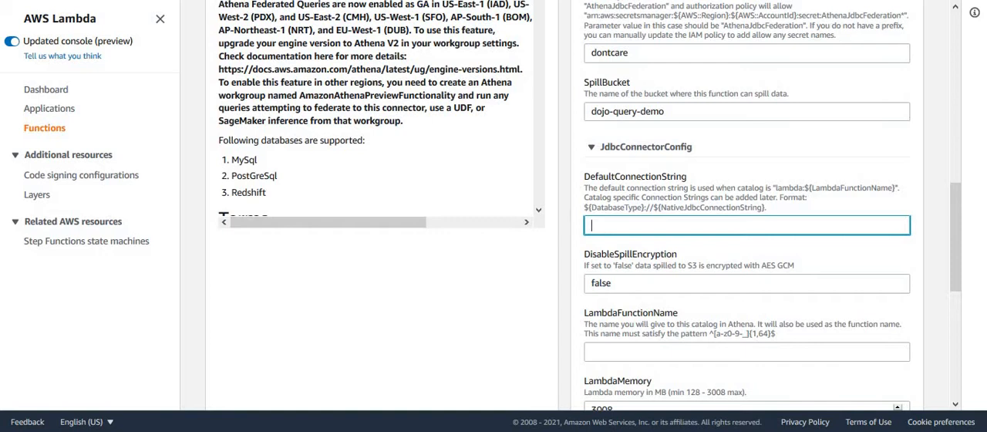
key(alt+Tab)
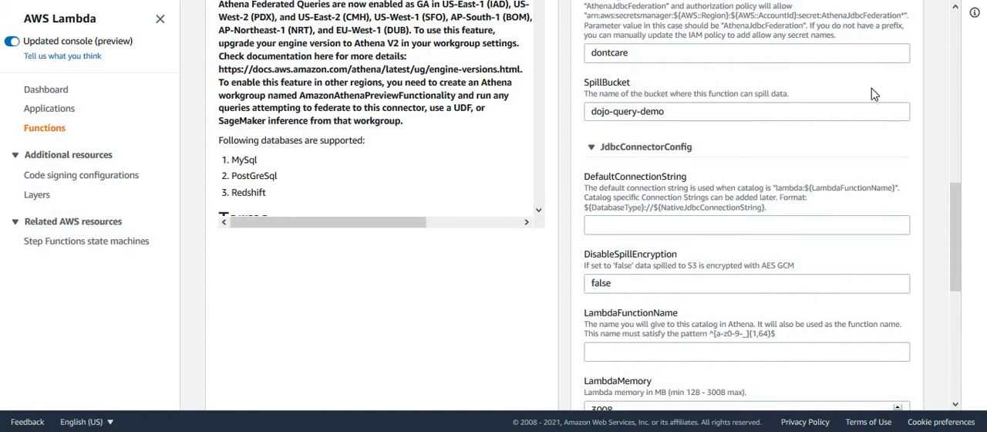
click(670, 227)
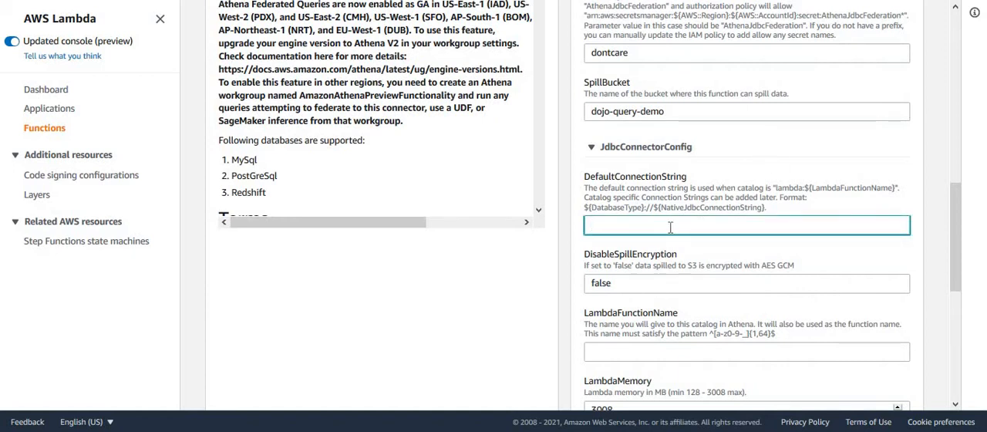
key(ctrl+v)
text(!)
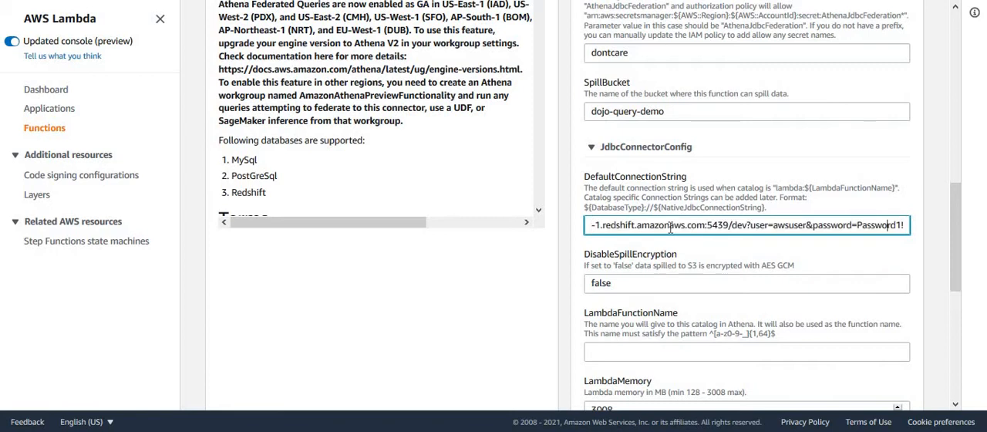
- Review the default connection string back to its beginning and examine the redshift:// prefix before the JDBC URL
key(Left)
key(Left)
key(Left)
key(Left)
key(Left)
key(Left)
key(Left)
key(Left)
key(Left)
key(Left)
key(Left)
key(Left)
key(Left)
key(Left)
key(Left)
key(Left)
key(Left)
key(Left)
key(Left)
key(Left)
key(Left)
key(Left)
key(Left)
key(Left)
key(Left)
key(Left)
key(Left)
key(Left)
key(Left)
key(Left)
key(Left)
key(Left)
key(Left)
key(Left)
key(Left)
key(Left)
key(Left)
key(Left)
key(Left)
key(Left)
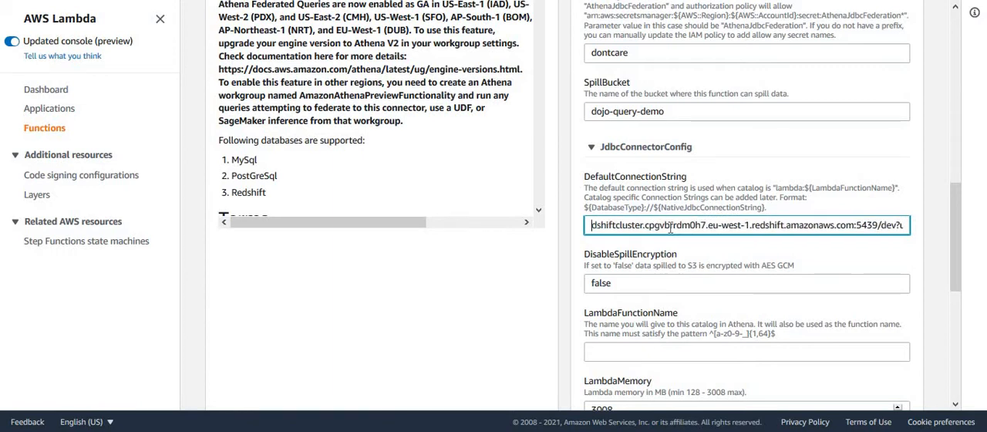
key(Left)
key(Left)
key(Left)
key(Left)
key(Left)
key(Left)
key(Left)
key(Left)
key(Left)
key(Left)
key(Left)
key(Left)
key(Left)
key(Left)
key(Left)
key(Left)
key(Left)
key(Left)
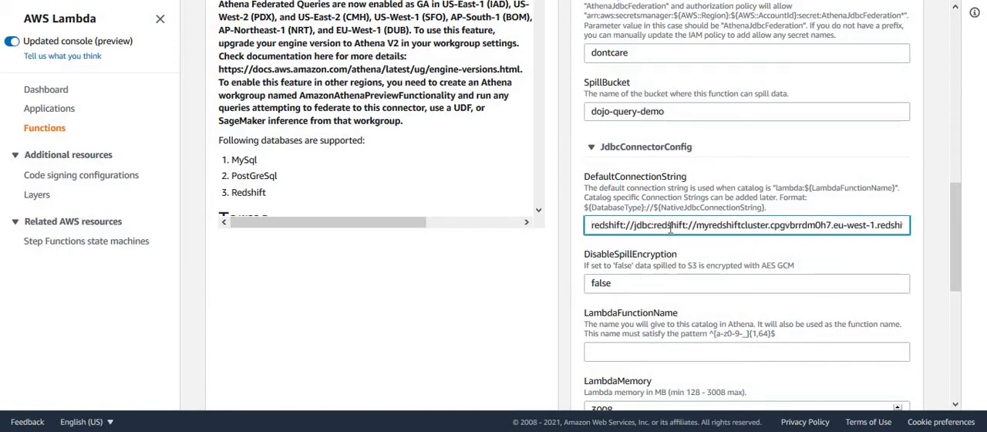
key(shift+Right)
key(shift+Right)
key(shift+Right)
key(shift+Right)
key(shift+Right)
key(shift+Right)
key(shift+Right)
key(shift+Right)
key(shift+Right)
key(shift+Right)
key(shift+Right)
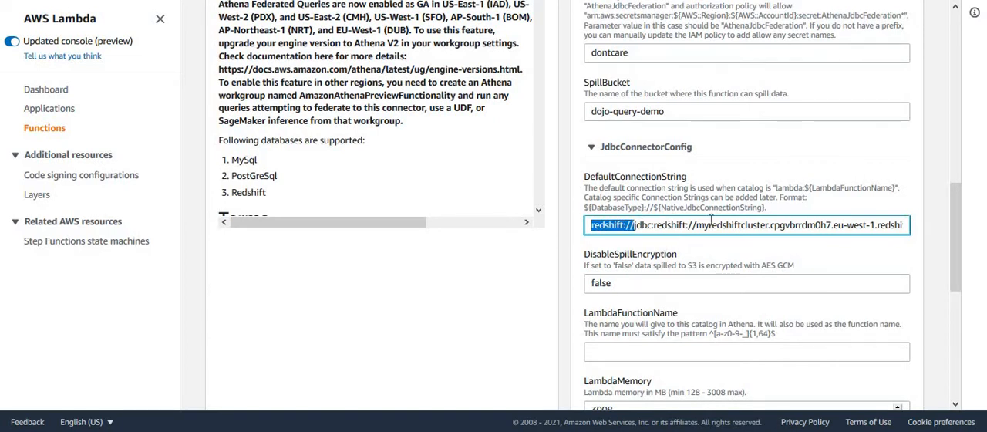
key(Right)
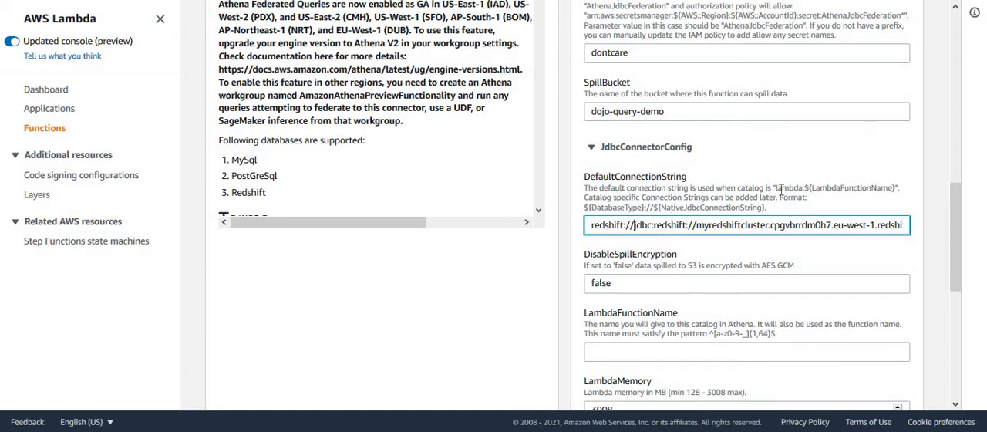
- Examine the native JDBC URL after the redshift:// prefix in DefaultConnectionString, from jdbc:redshift up to the dev database name
key(shift+Right)
key(shift+Right)
key(shift+Right)
key(shift+Right)
key(shift+Right)
key(shift+Right)
key(shift+Right)
key(shift+Right)
key(shift+Right)
key(shift+Right)
key(shift+Right)
key(shift+Right)
key(shift+Right)
key(shift+Right)
key(shift+Right)
key(shift+Right)
key(shift+Right)
key(shift+Right)
key(shift+Right)
key(shift+Right)
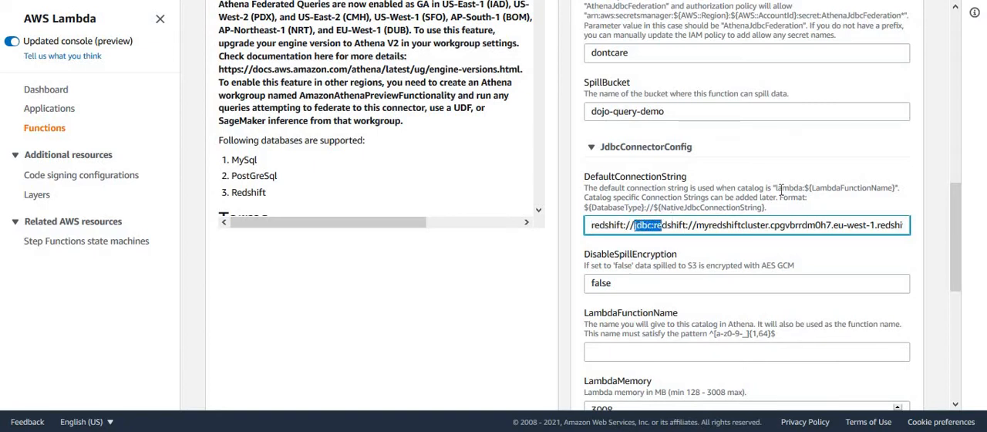
key(shift+Right)
key(shift+Right)
key(shift+Right)
key(shift+Right)
key(shift+Right)
key(shift+Right)
key(shift+Right)
key(shift+Right)
key(shift+Right)
key(shift+Right)
key(shift+Right)
key(shift+Right)
key(shift+Right)
key(shift+Right)
key(shift+Right)
key(shift+Right)
key(shift+Right)
key(shift+Right)
key(shift+Right)
key(shift+Right)
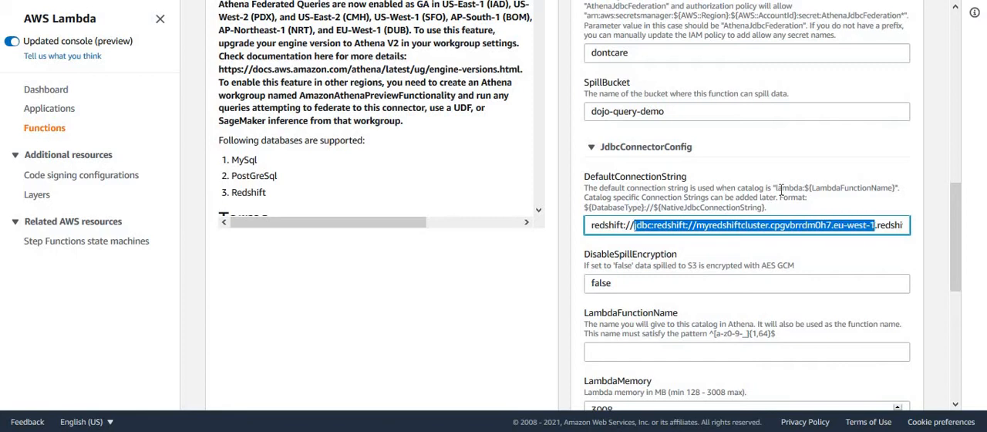
key(shift+Right)
key(shift+Right)
key(shift+Right)
key(shift+Right)
key(shift+Right)
key(shift+Right)
key(shift+Right)
key(shift+Right)
key(shift+Right)
key(shift+Right)
key(shift+Right)
key(shift+Right)
key(shift+Right)
key(shift+Right)
key(shift+Right)
key(shift+Right)
key(shift+Right)
key(shift+Right)
key(shift+Right)
key(shift+Right)
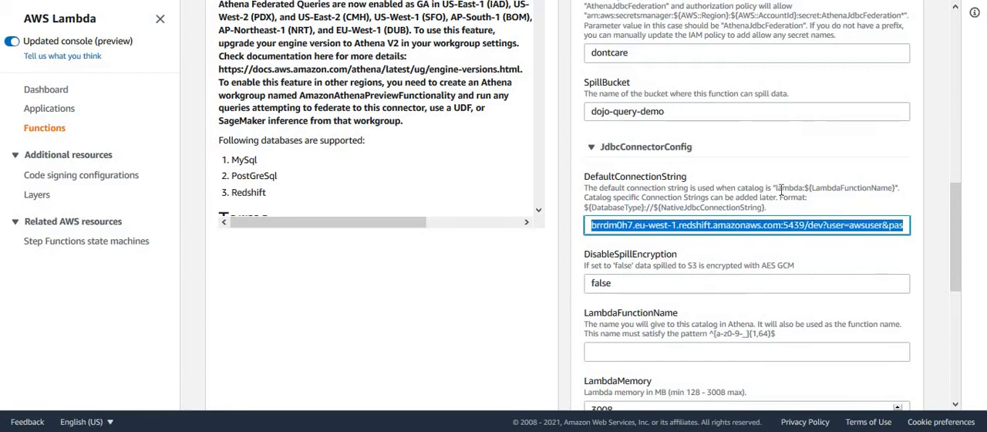
key(shift+Left)
key(shift+Left)
key(shift+Left)
key(shift+Left)
key(shift+Left)
key(shift+Left)
key(shift+Left)
key(shift+Left)
key(shift+Left)
key(shift+Left)
key(shift+Left)
key(shift+Left)
key(shift+Left)
key(shift+Left)
key(shift+Left)
key(shift+Left)
key(shift+Left)
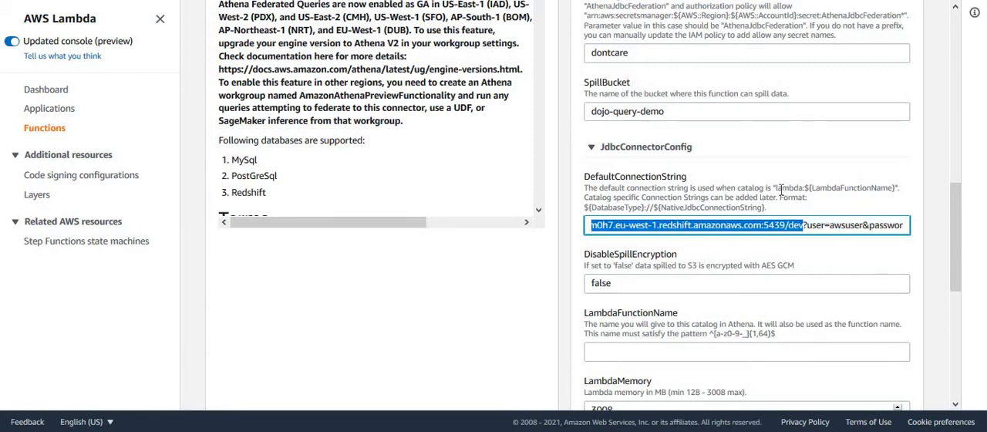
- Examine the user and password parameters at the end of DefaultConnectionString
click(805, 224)
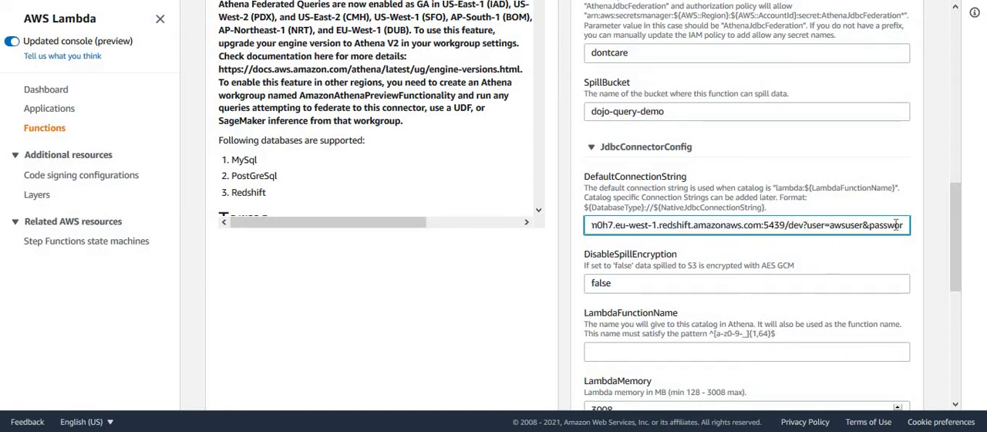
key(shift+Right)
key(shift+Right)
key(shift+Right)
key(shift+Right)
key(shift+Right)
key(shift+Right)
key(shift+Right)
key(shift+Right)
key(shift+Right)
key(shift+Right)
key(shift+Right)
key(shift+Right)
key(shift+Right)
key(shift+Right)
key(shift+Right)
key(shift+Right)
key(shift+Right)
key(shift+Right)
key(shift+Right)
key(shift+Right)
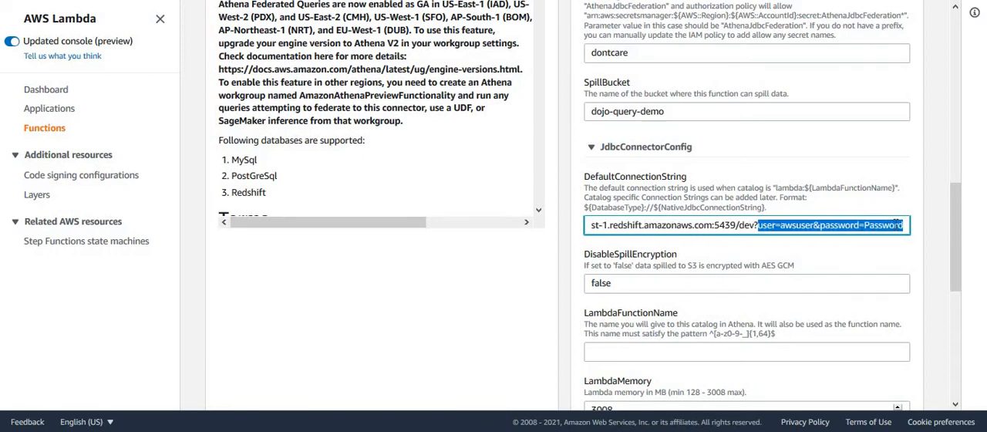
key(shift+Right)
key(shift+Right)
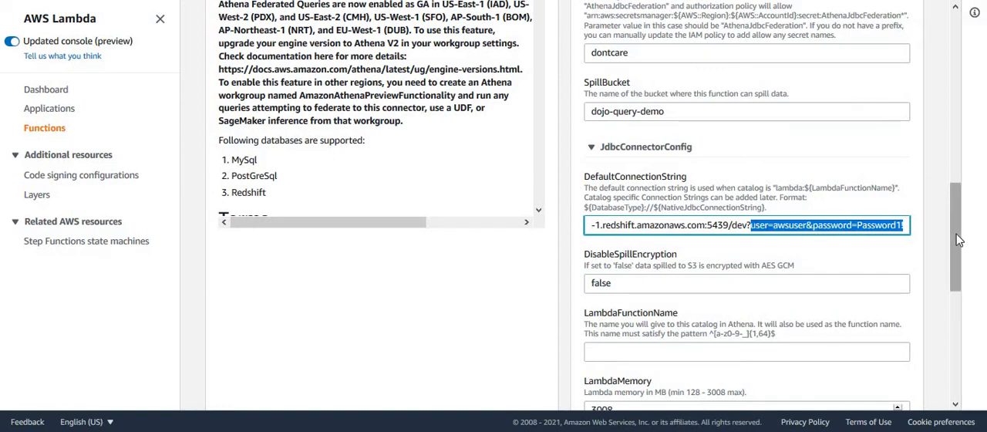
drag(960, 239, 957, 212)
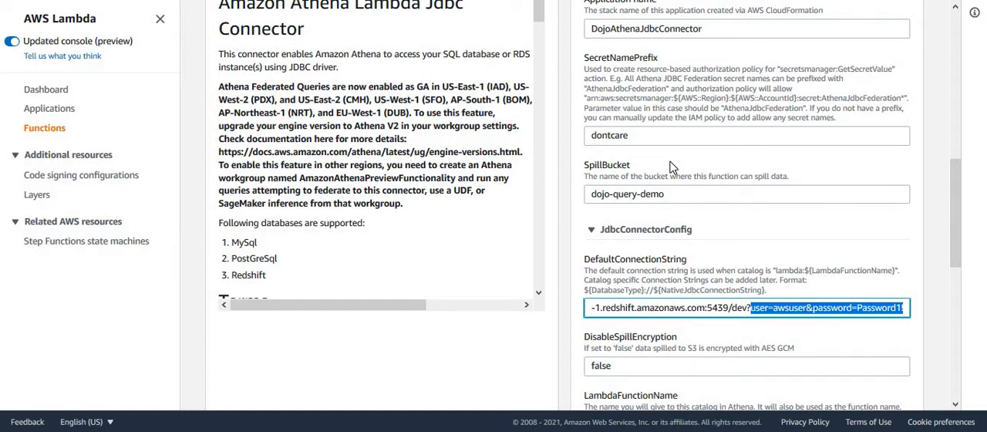
- Set LambdaFunctionName to dojoredshiftconnector
click(864, 349)
scroll(956, 254, down, 3)
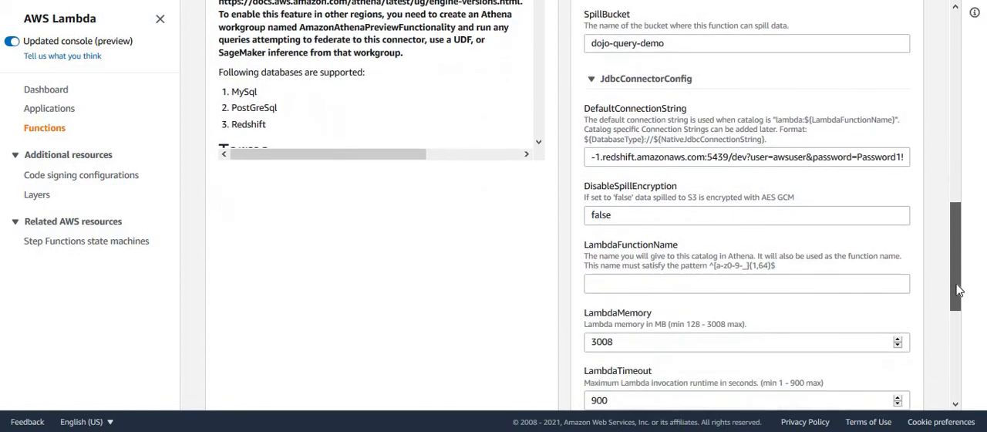
click(757, 229)
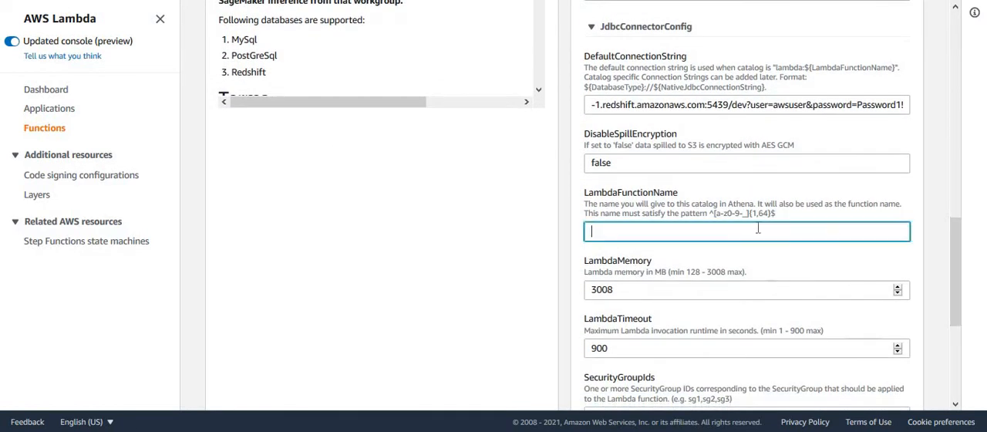
text(dojo)
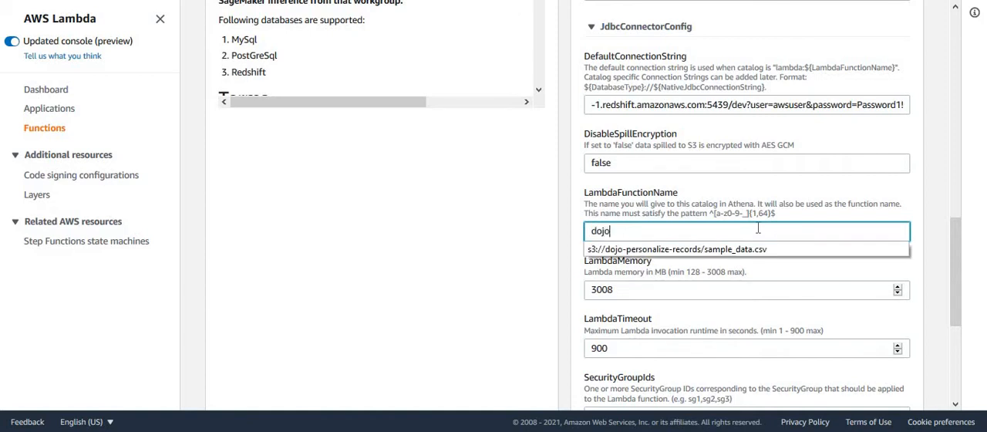
text(redsh)
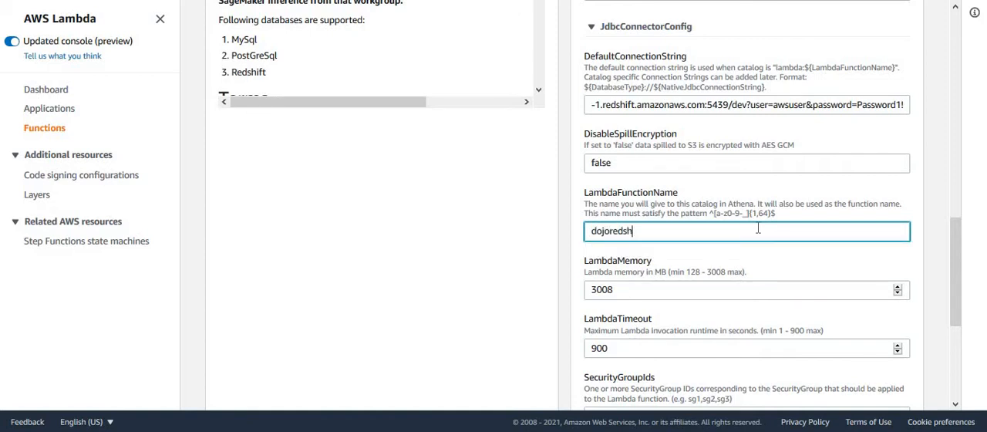
text(iftconnector)
- Set SecurityGroupIds to sg-c68a49a0, copied from the VPC security group in the network settings of myredshiftcluster
drag(959, 262, 955, 296)
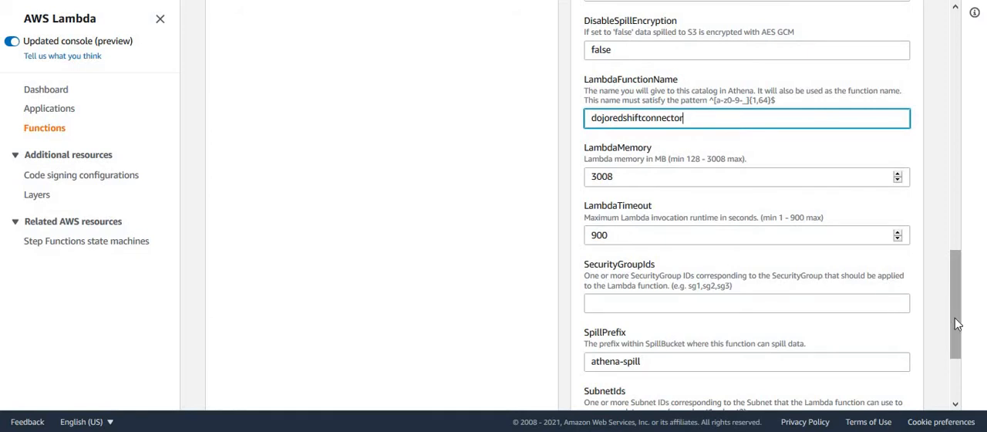
drag(953, 321, 953, 331)
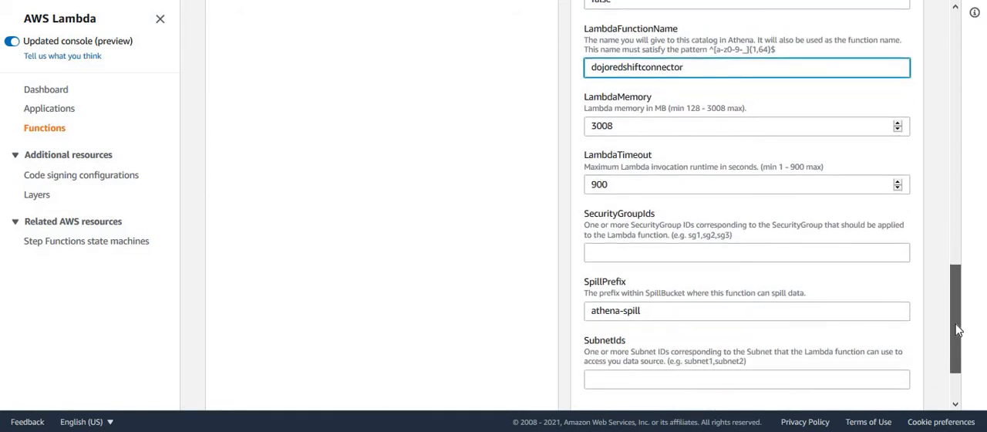
click(654, 260)
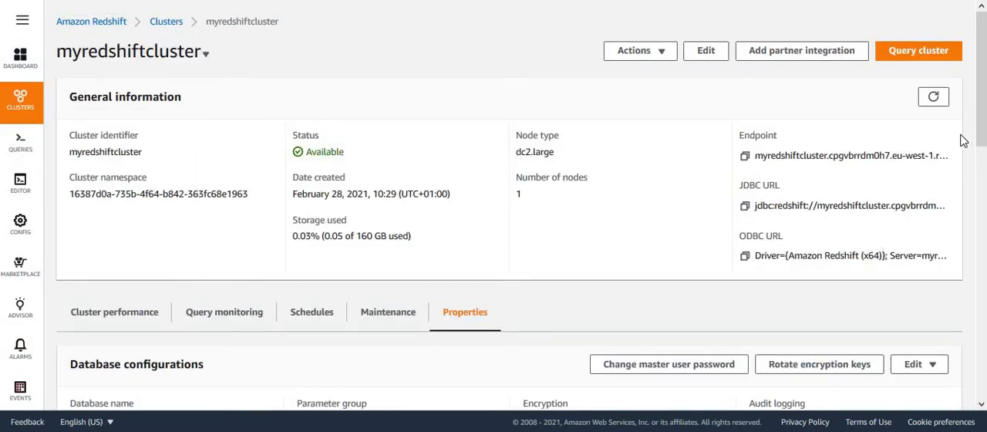
scroll(981, 125, down, 4)
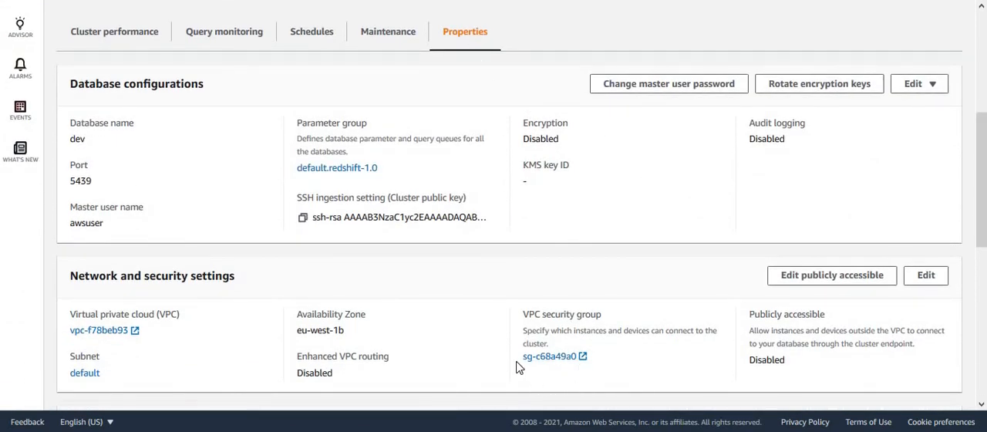
drag(520, 359, 578, 366)
key(ctrl+c)
click(659, 1)
click(630, 253)
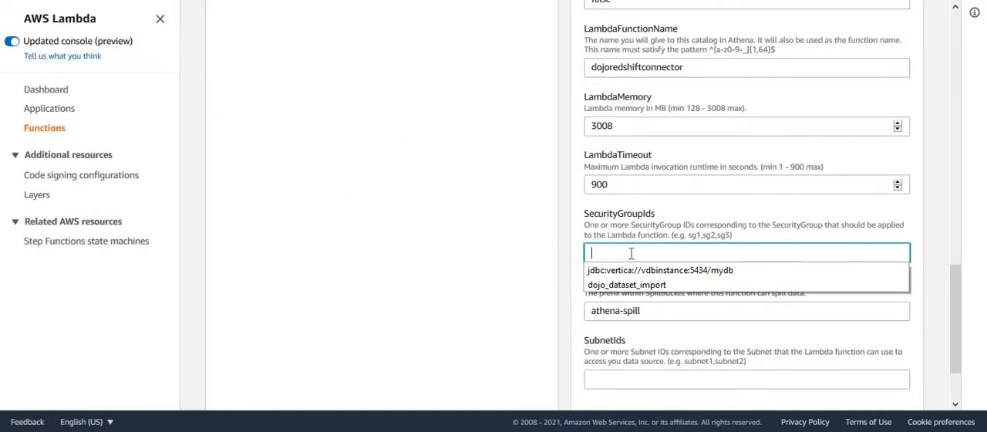
key(ctrl+v)
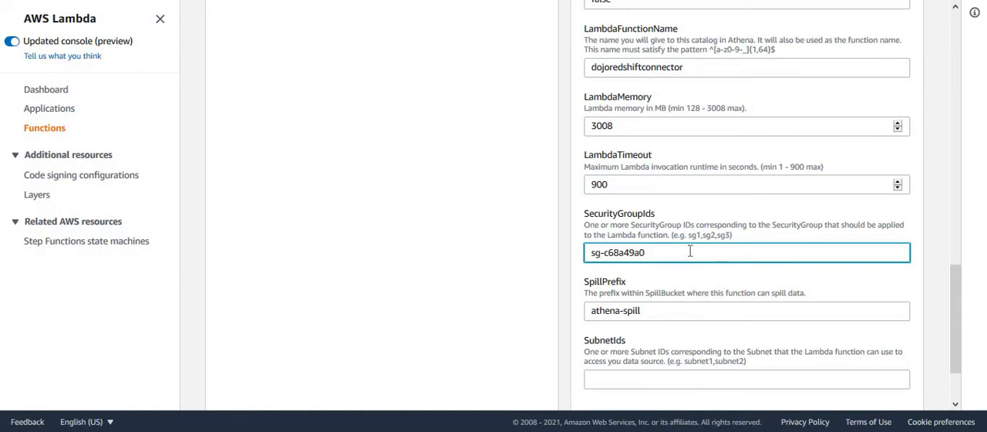
- Set SubnetIds to subnet-7d87f50b, copied from the eu-west-1a entry in the Redshift cluster's default subnet group
scroll(959, 332, down, 2)
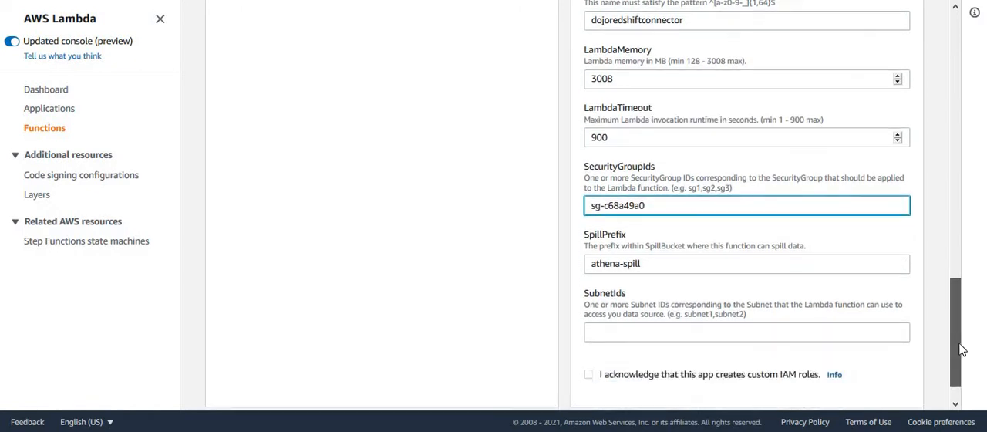
click(841, 293)
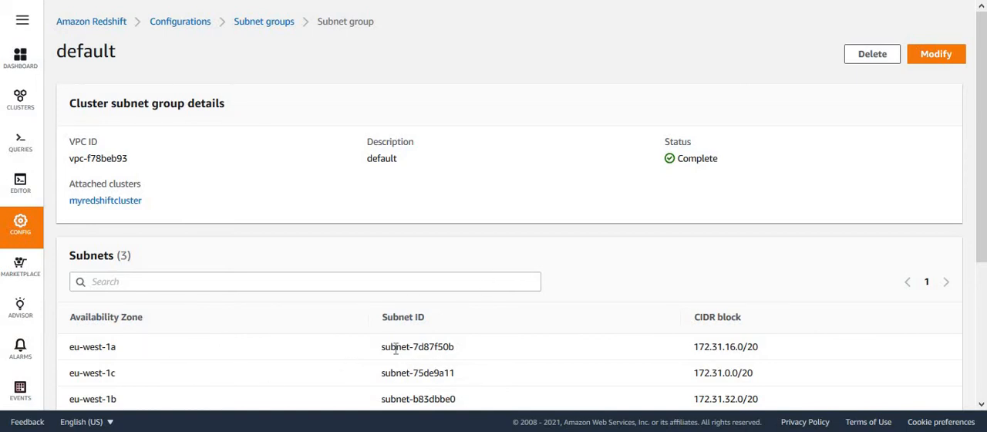
drag(384, 349, 473, 351)
key(ctrl+c)
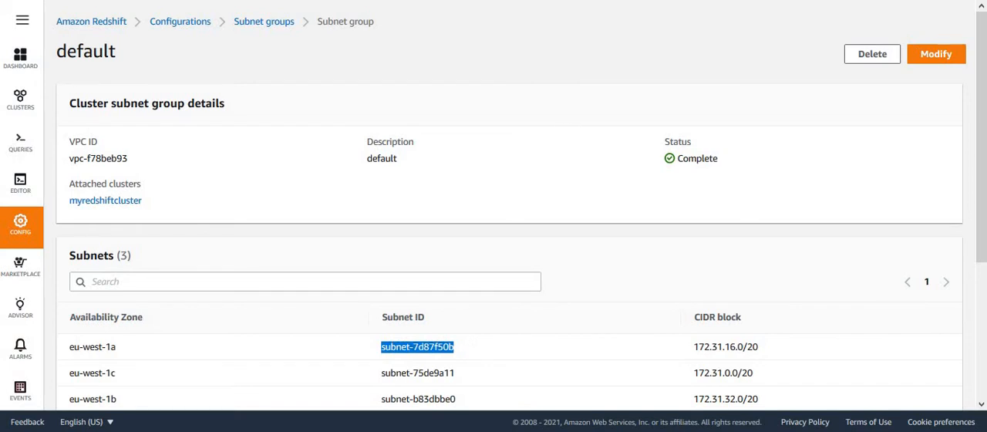
key(ctrl+Tab)
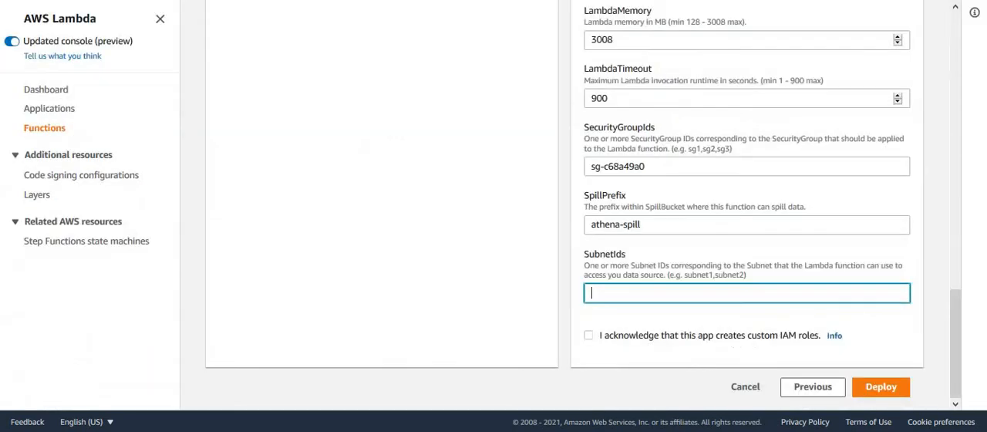
click(647, 296)
key(ctrl+v)
- Acknowledge that the app creates custom IAM roles, recheck SecretNamePrefix, and deploy the connector application
click(590, 344)
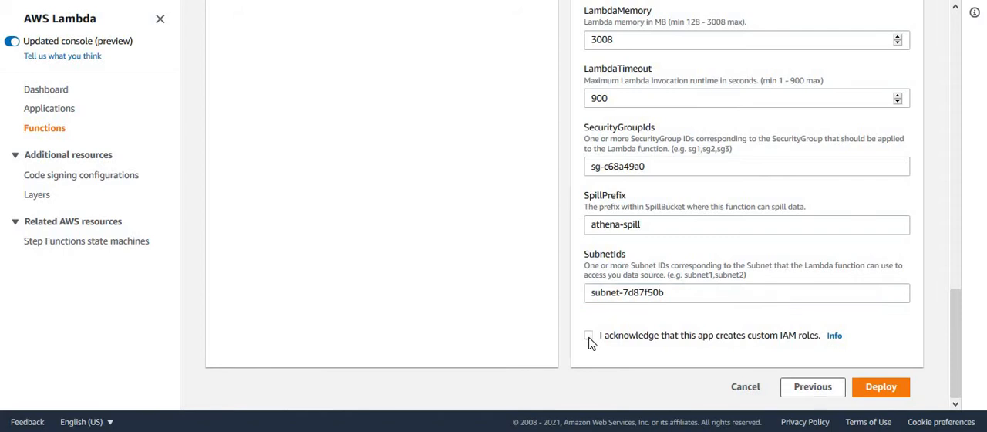
click(589, 338)
drag(955, 326, 977, 179)
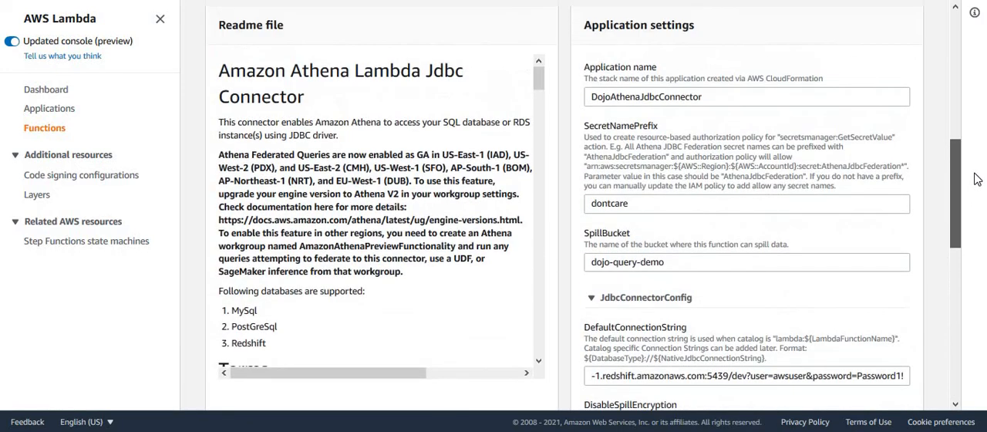
click(651, 203)
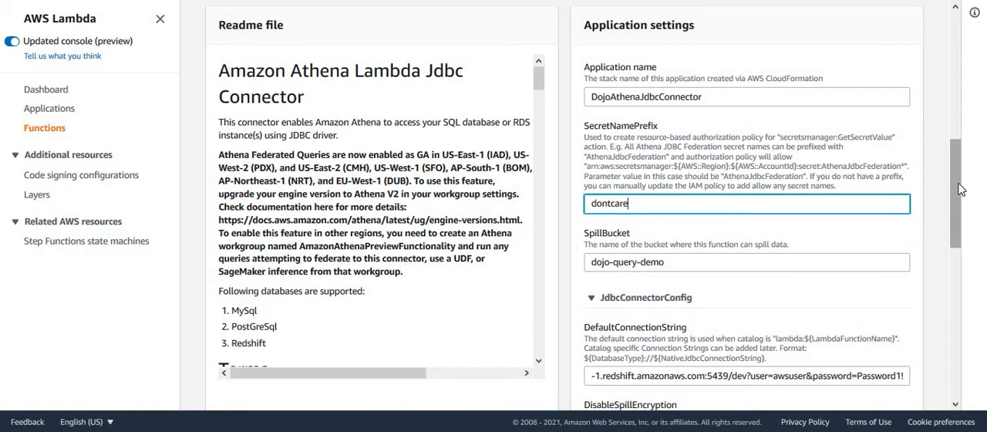
drag(648, 209, 568, 211)
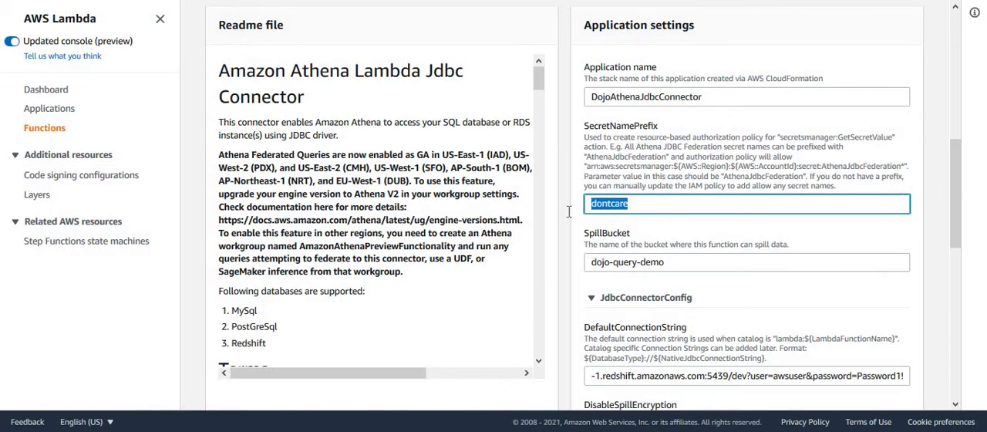
drag(952, 185, 963, 366)
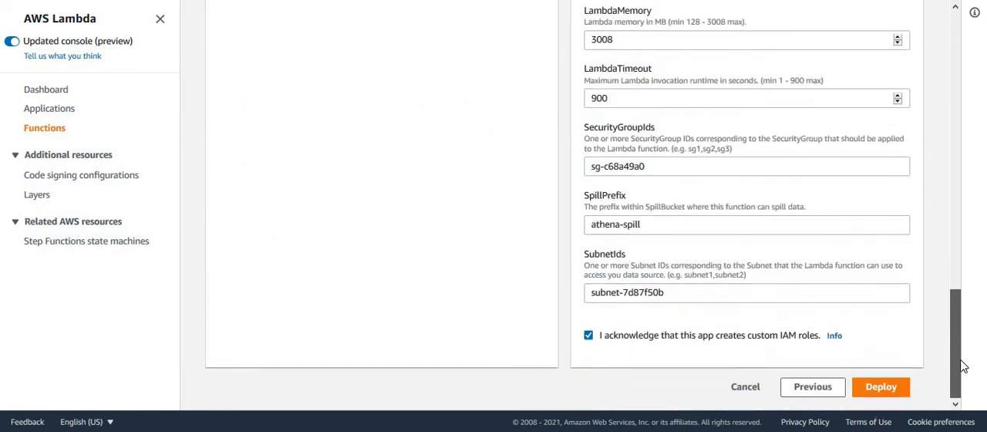
click(894, 387)
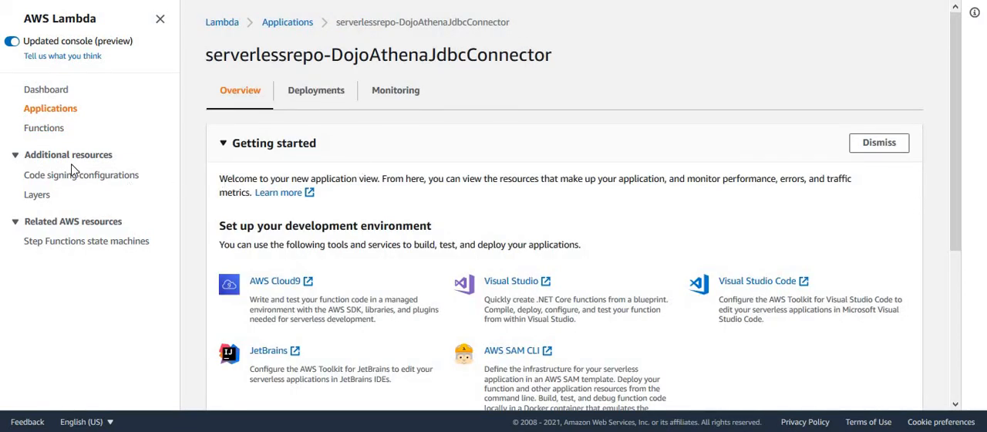
- Check the refreshed Lambda functions and applications lists for the deployed connector
click(36, 132)
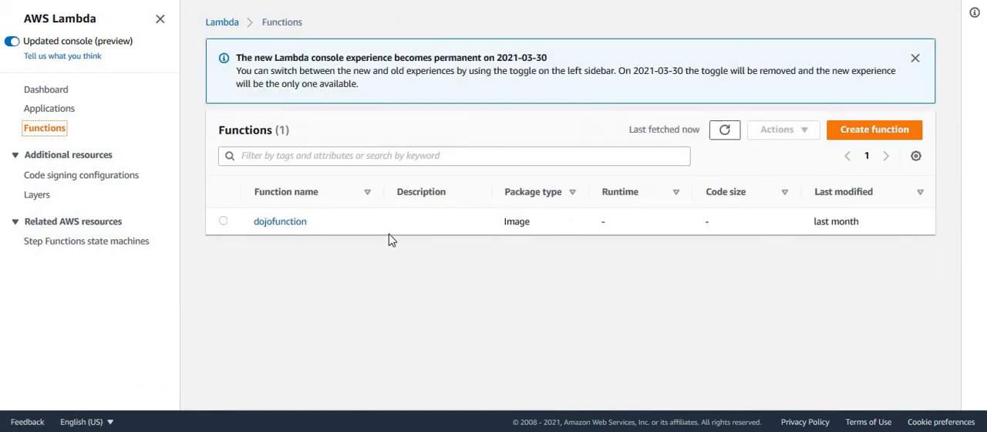
click(723, 132)
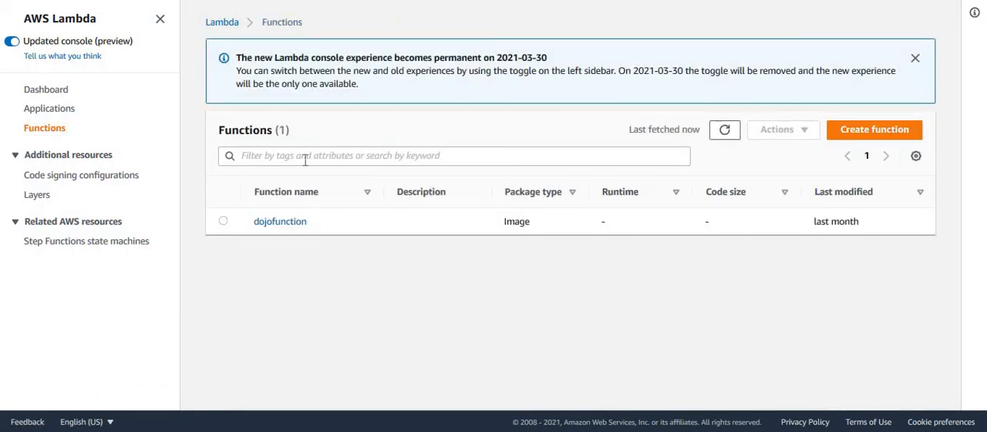
click(54, 110)
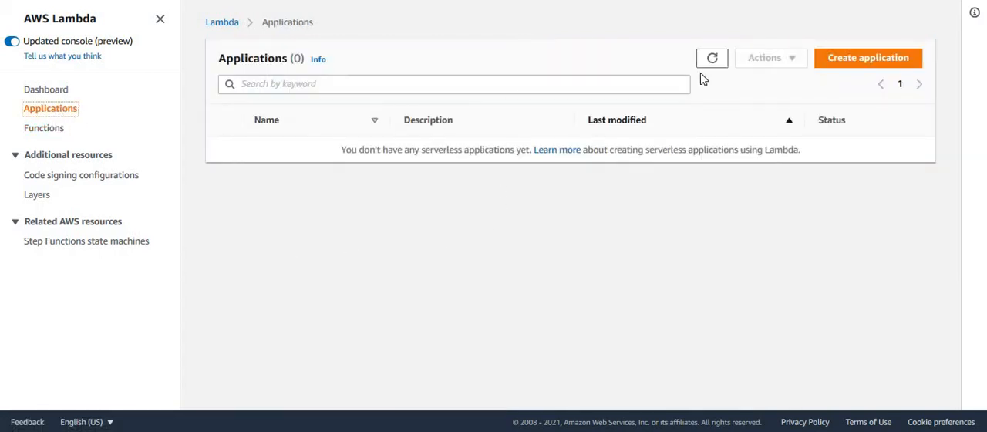
click(714, 60)
text(Cloud)
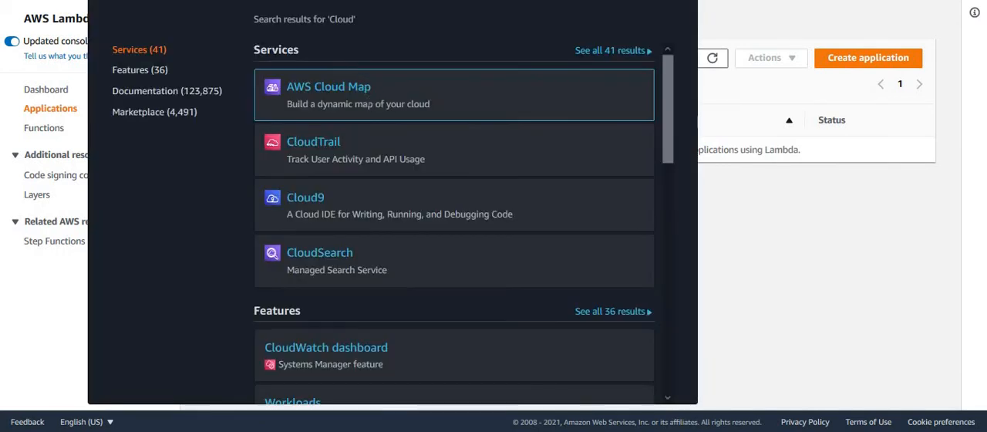
text(Wa)
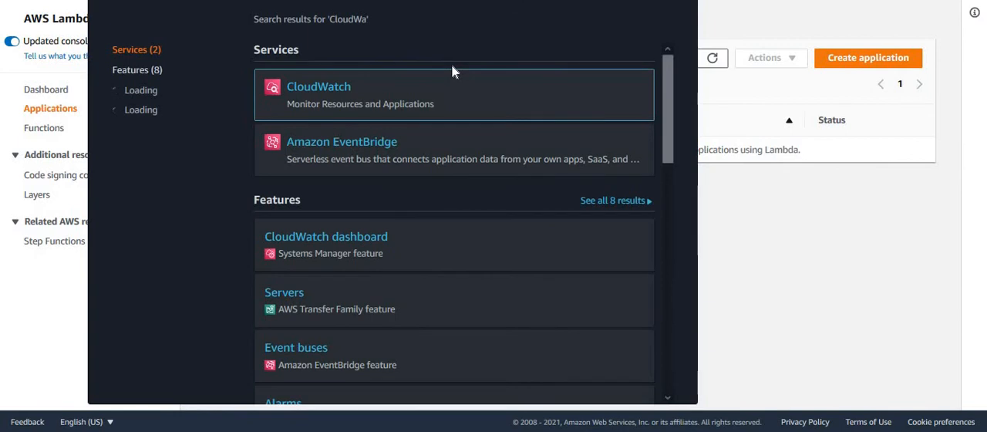
key(BackSpace)
key(BackSpace)
key(BackSpace)
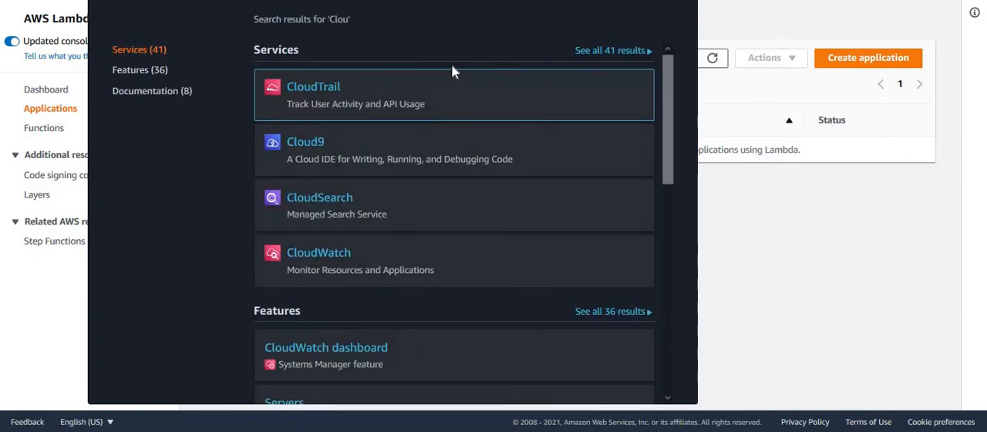
text(d)
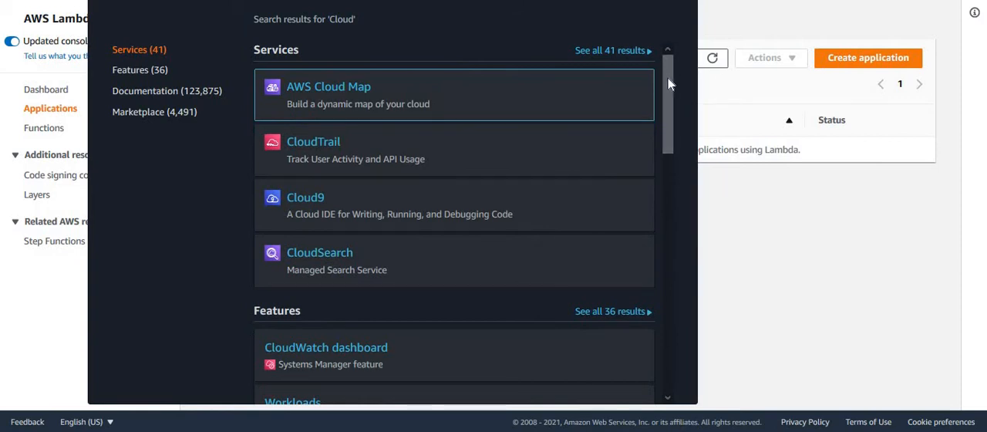
drag(669, 84, 670, 98)
scroll(674, 78, up, 1)
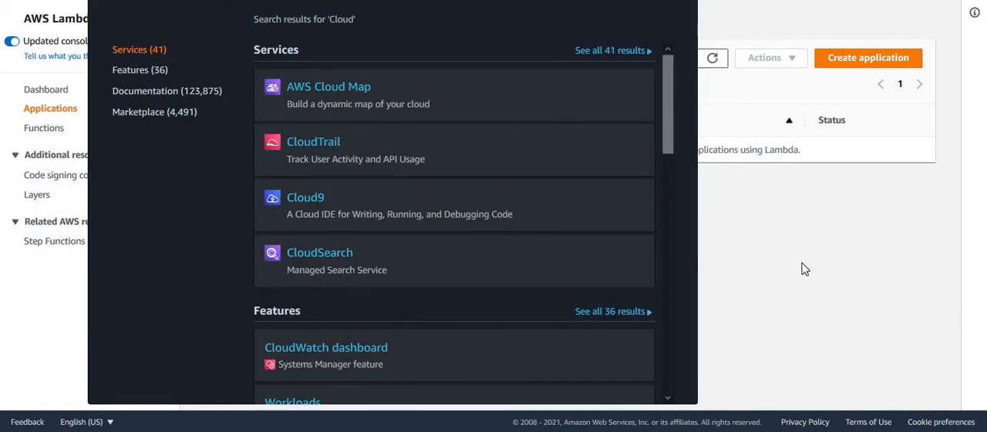
click(804, 268)
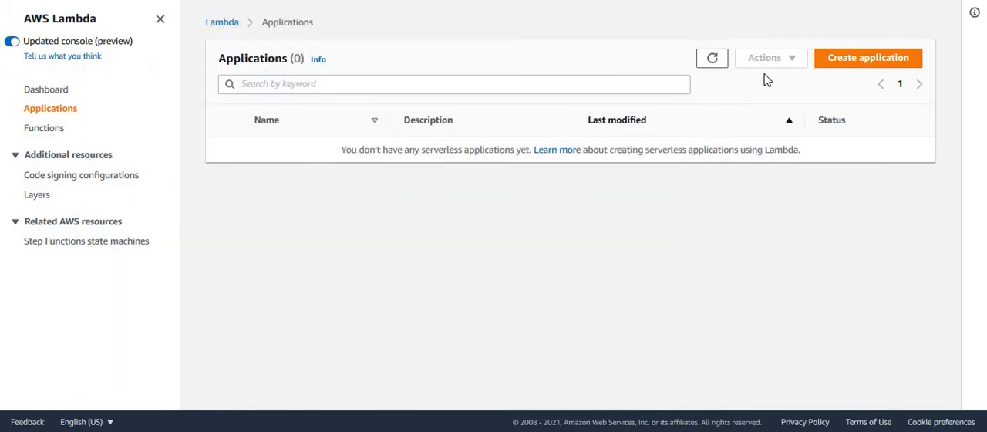
- Refresh the Lambda applications and functions lists to look for the connector's application and its function
click(712, 61)
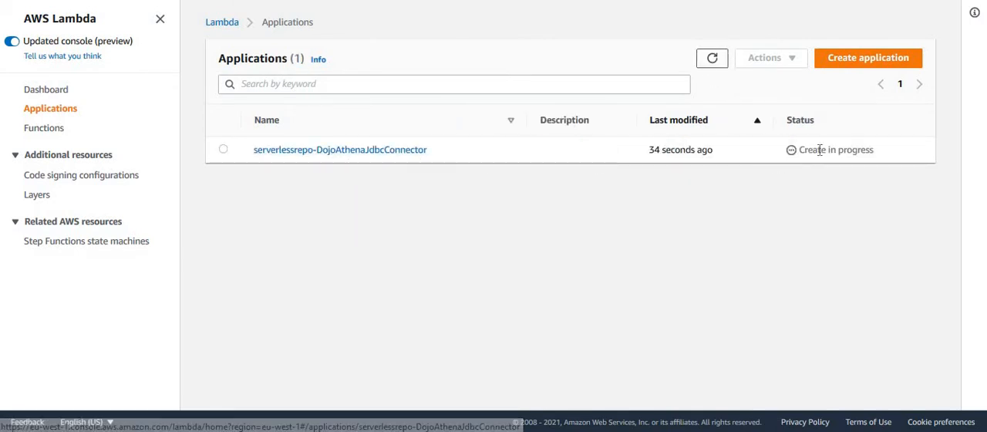
click(54, 131)
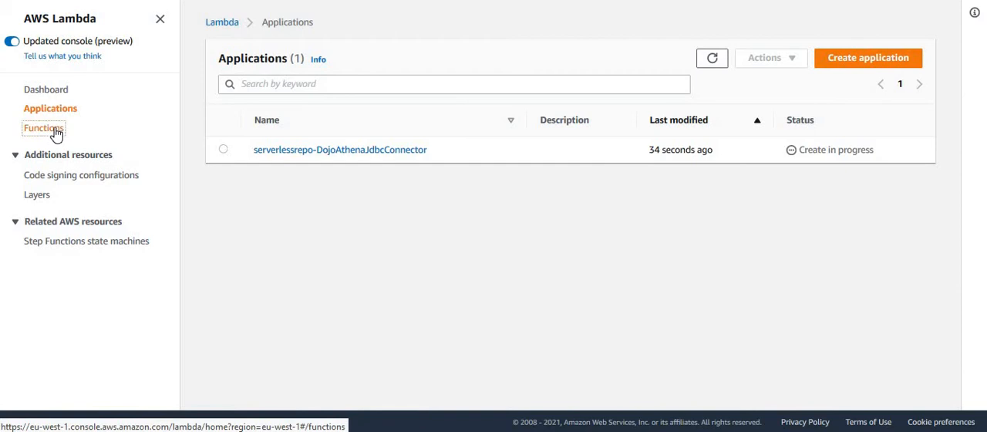
click(727, 60)
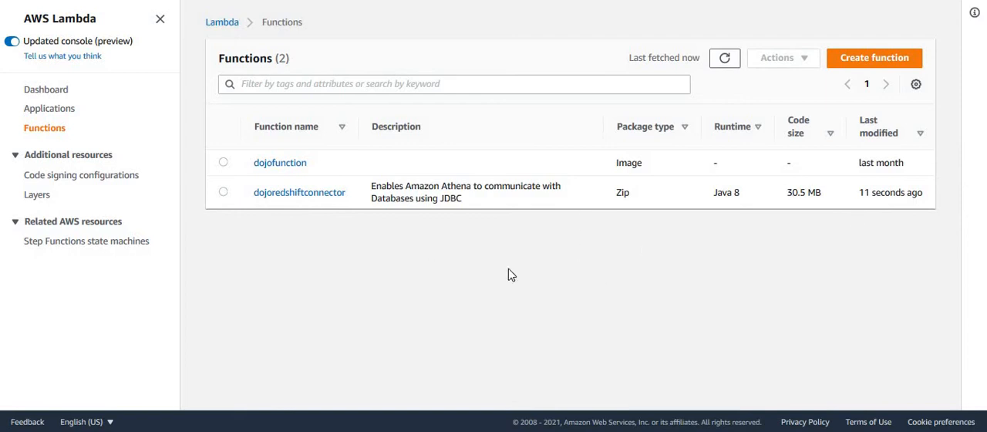
- Monitor the creation status of the serverlessrepo-DojoAthenaJdbcConnector application until its deployment finishes
click(58, 111)
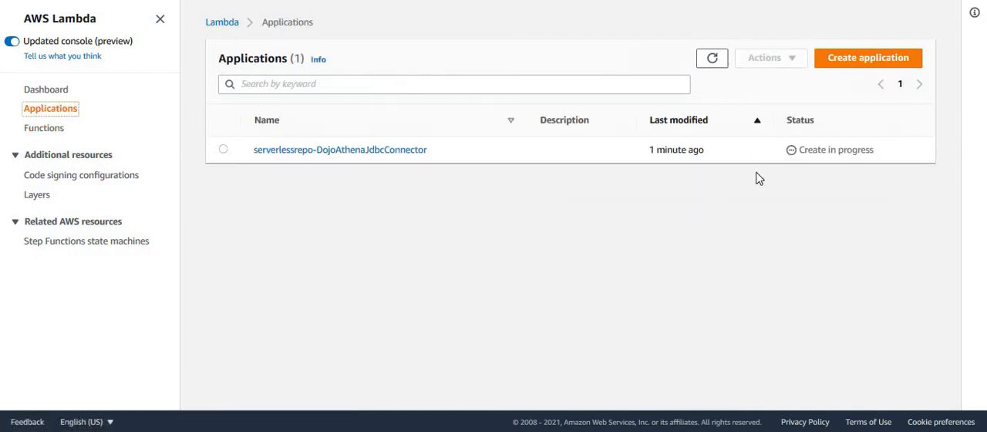
click(713, 60)
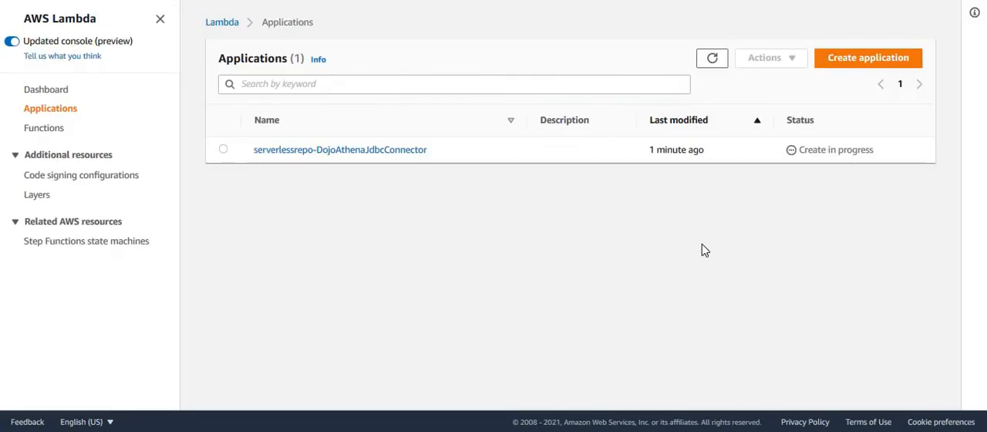
click(712, 60)
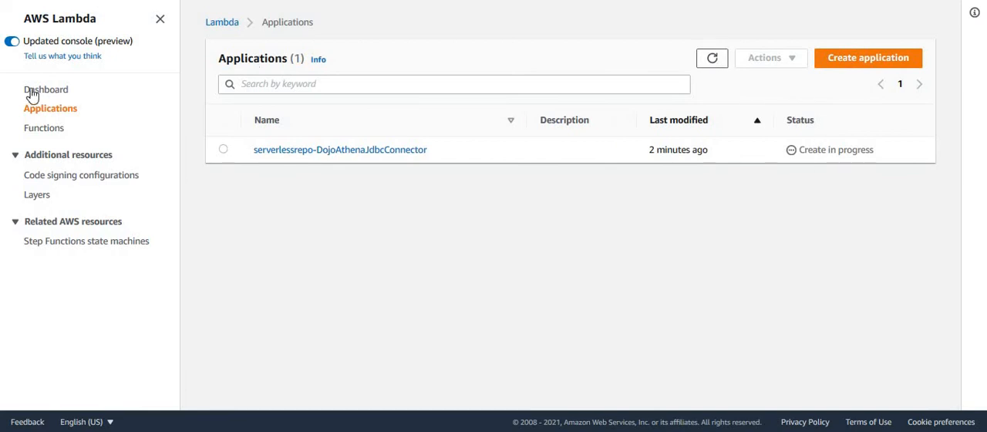
click(46, 130)
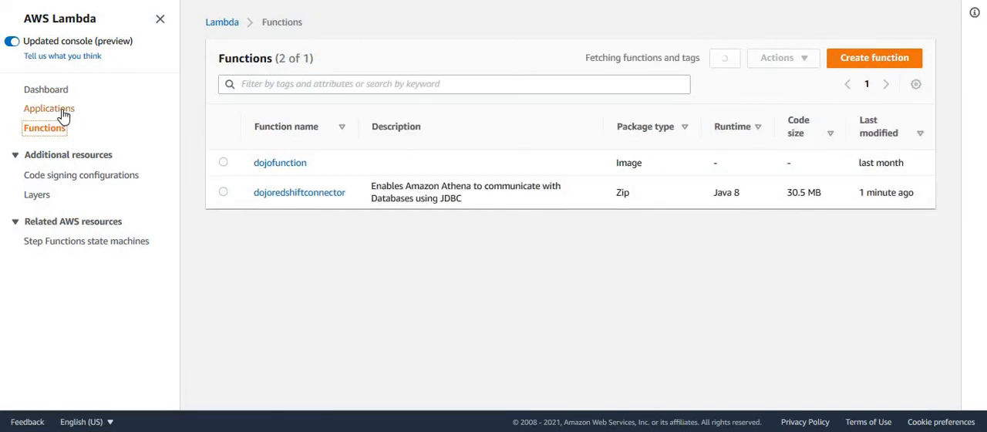
click(63, 114)
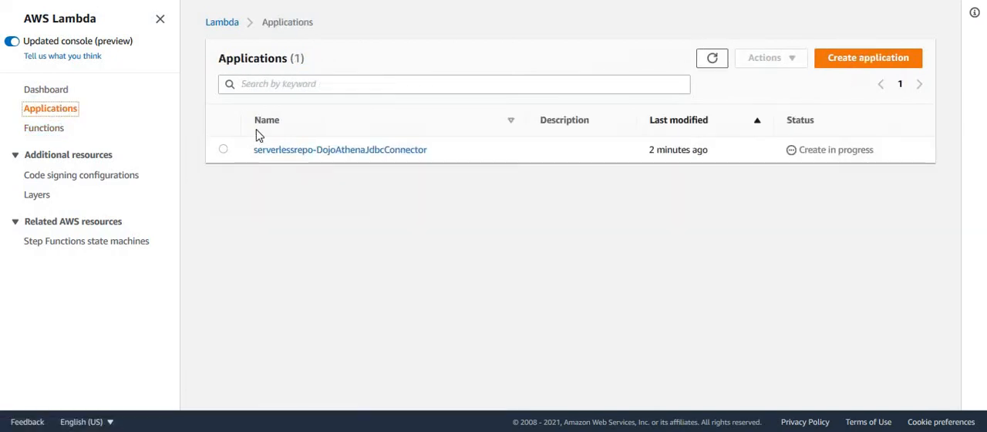
click(713, 63)
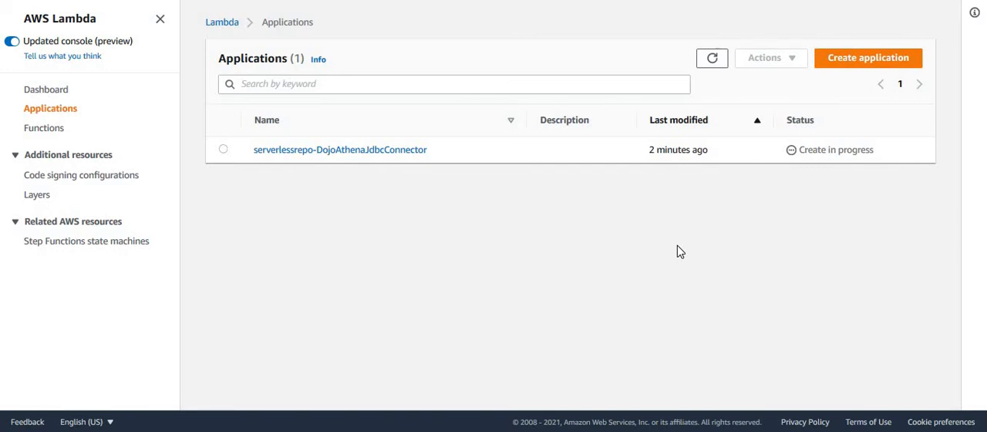
click(712, 63)
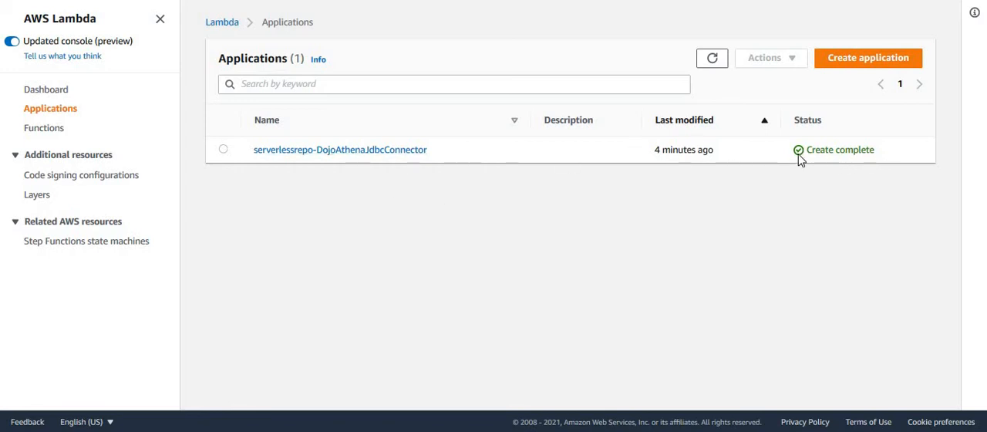
drag(810, 153, 875, 172)
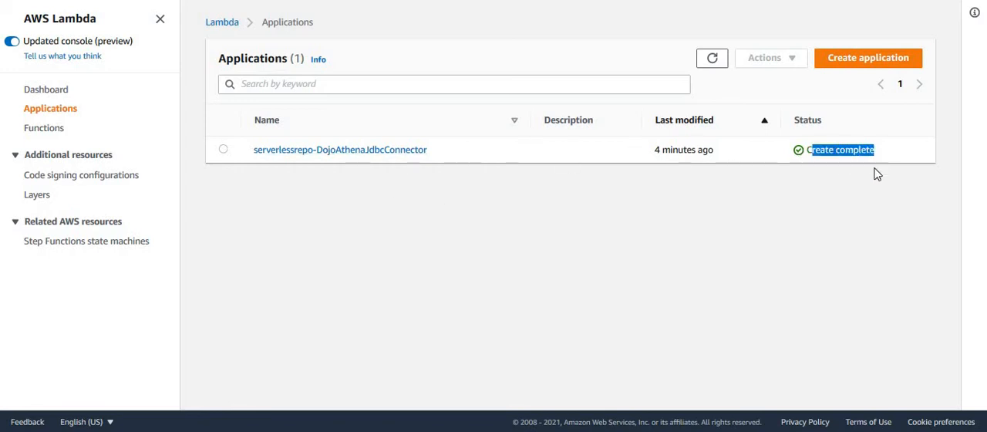
click(843, 220)
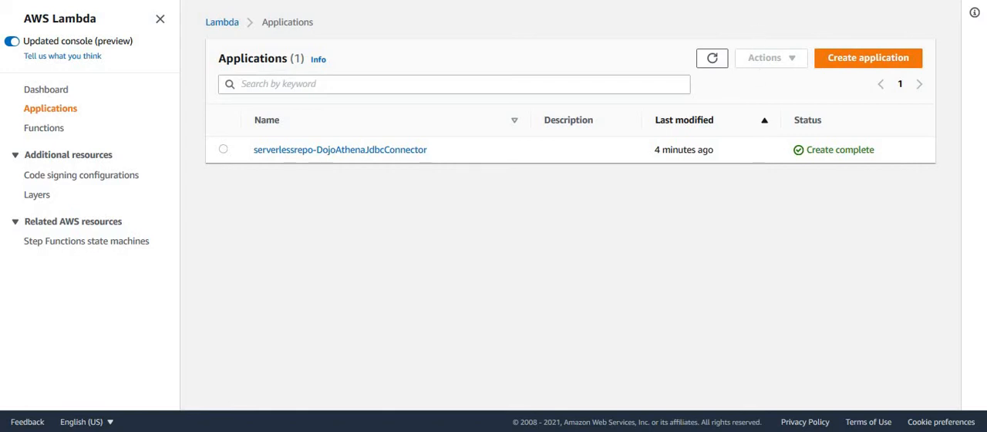
- Open the dojoredshiftconnector Lambda function and review its runtime, handler and layer settings
key(ctrl+Tab)
click(61, 137)
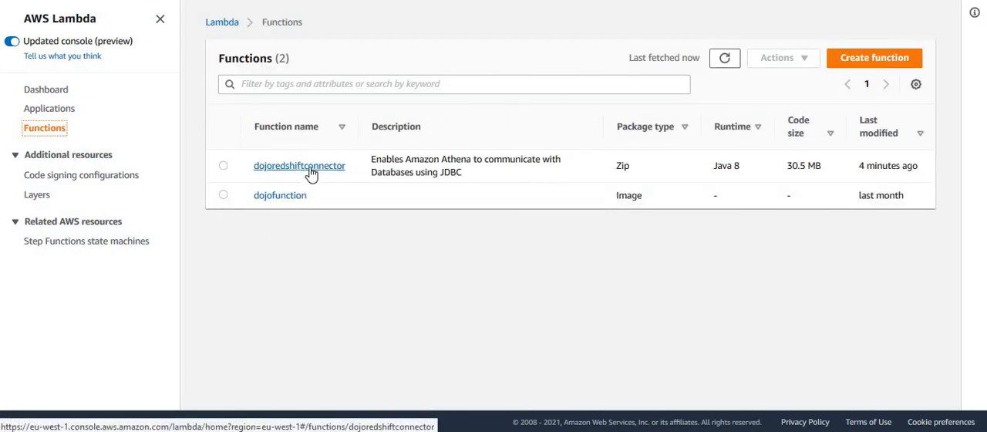
click(312, 173)
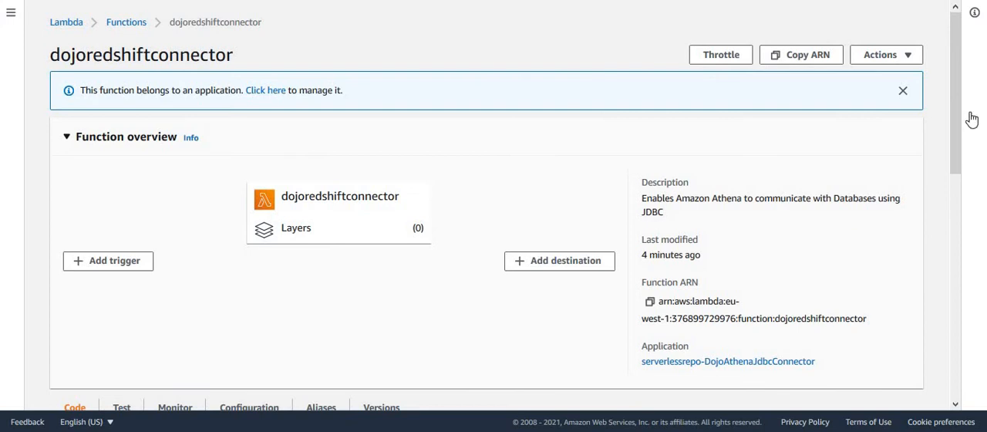
drag(956, 95, 959, 241)
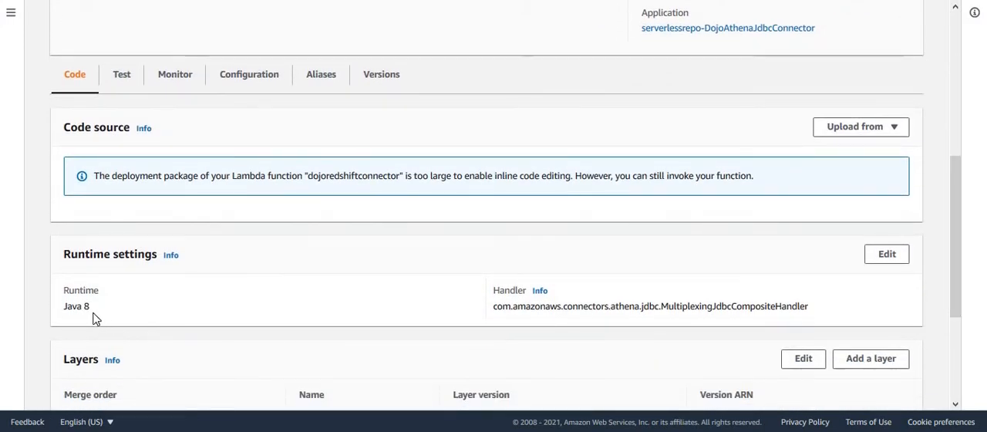
drag(91, 308, 63, 314)
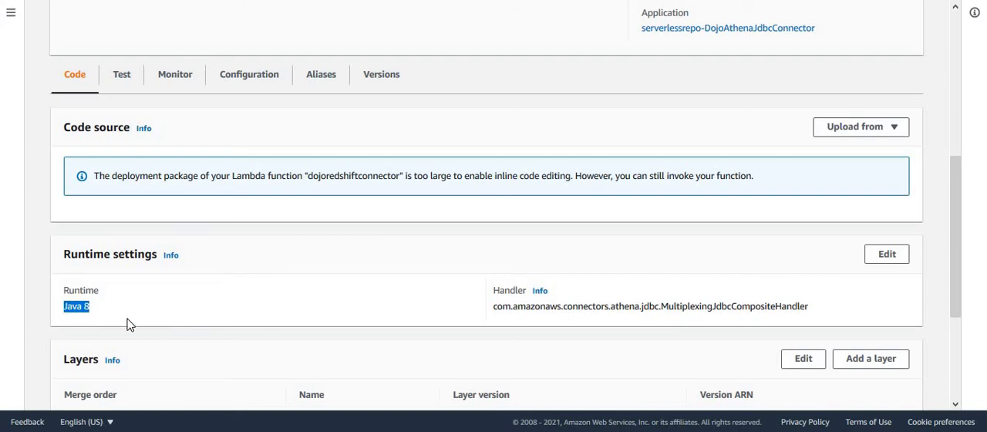
drag(497, 311, 821, 311)
click(827, 317)
drag(957, 279, 967, 324)
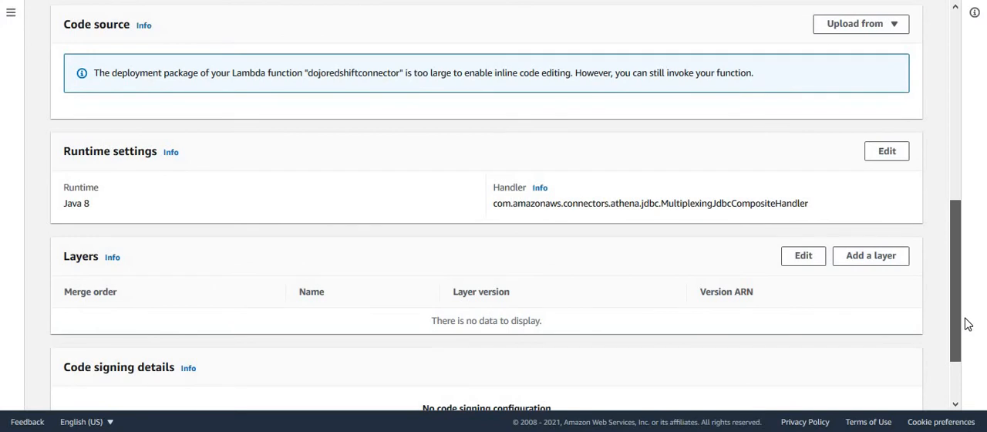
drag(968, 324, 984, 242)
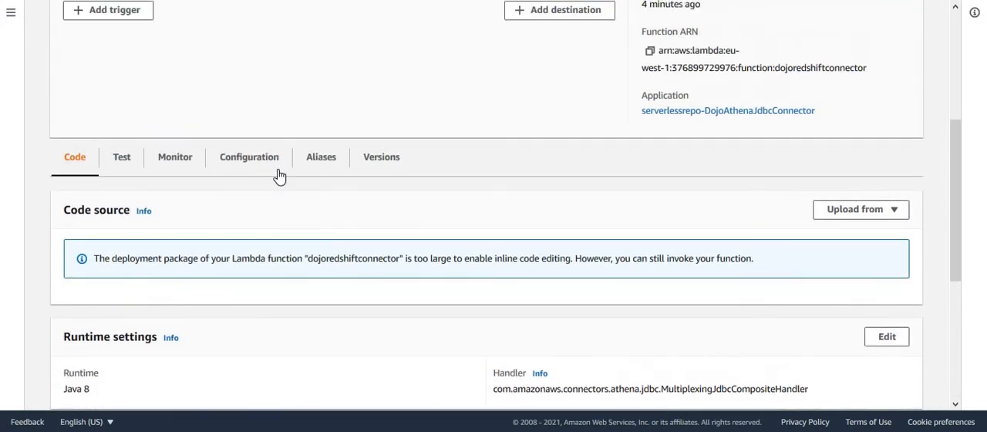
- Review the function's environment variables and the Secrets Manager resource and action allowed by its execution role
click(248, 159)
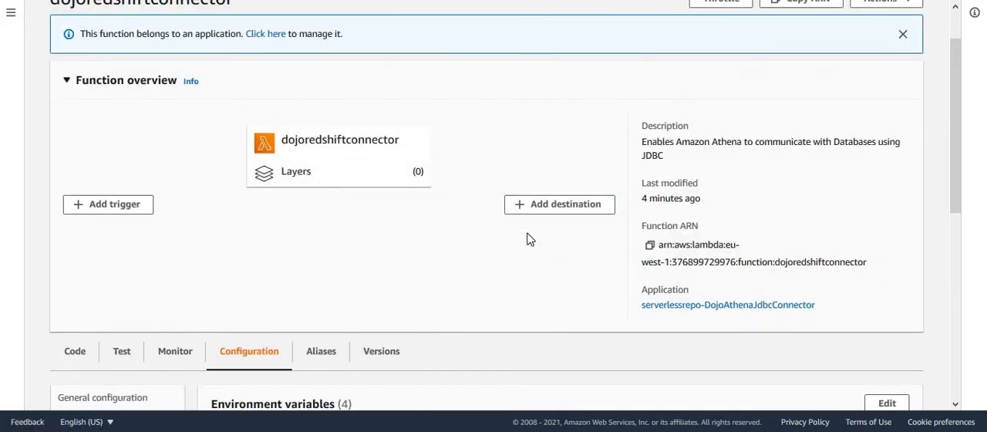
drag(954, 117, 912, 251)
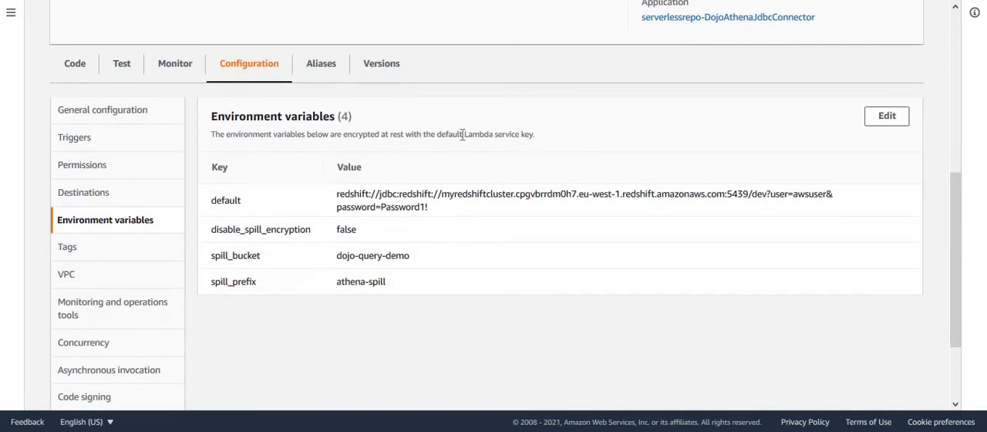
click(86, 176)
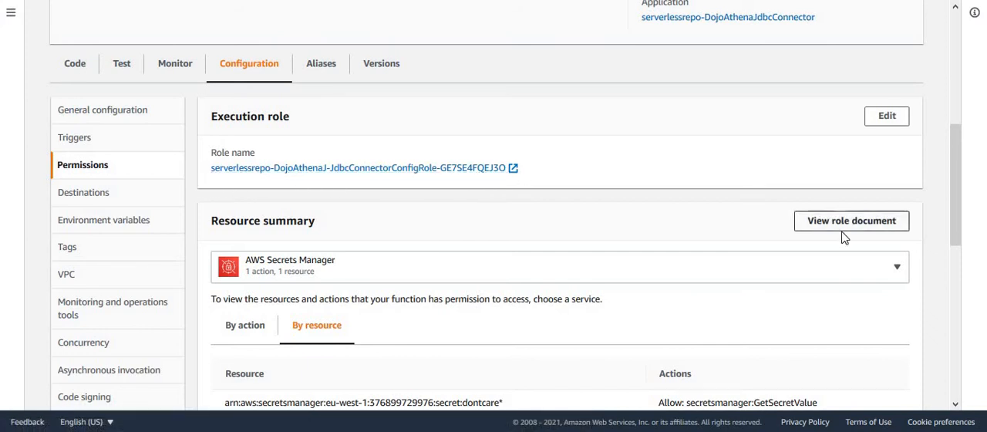
drag(954, 203, 960, 252)
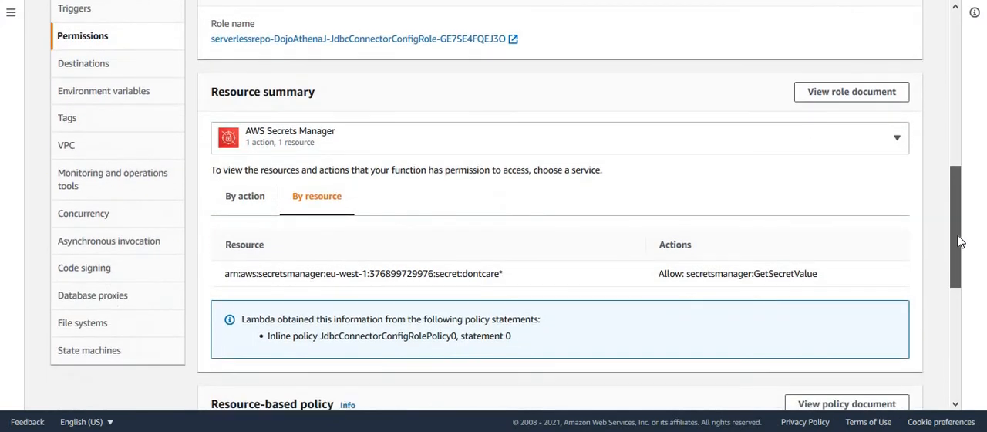
double_click(790, 274)
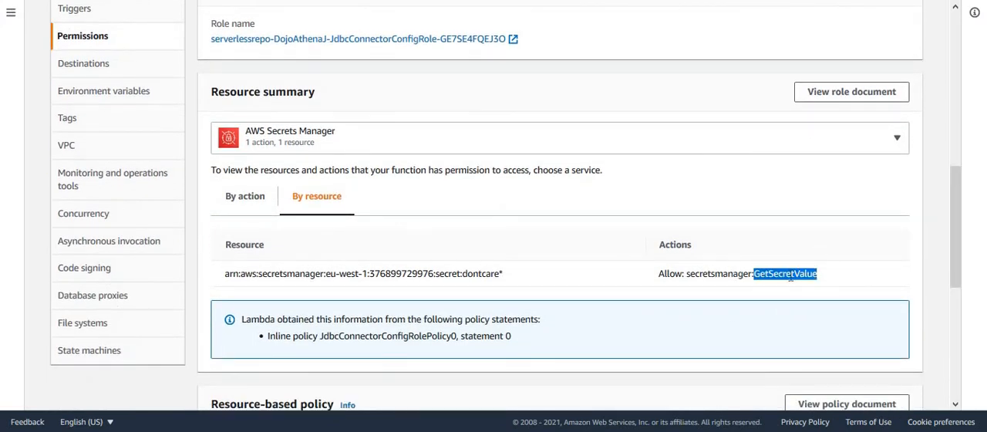
double_click(466, 275)
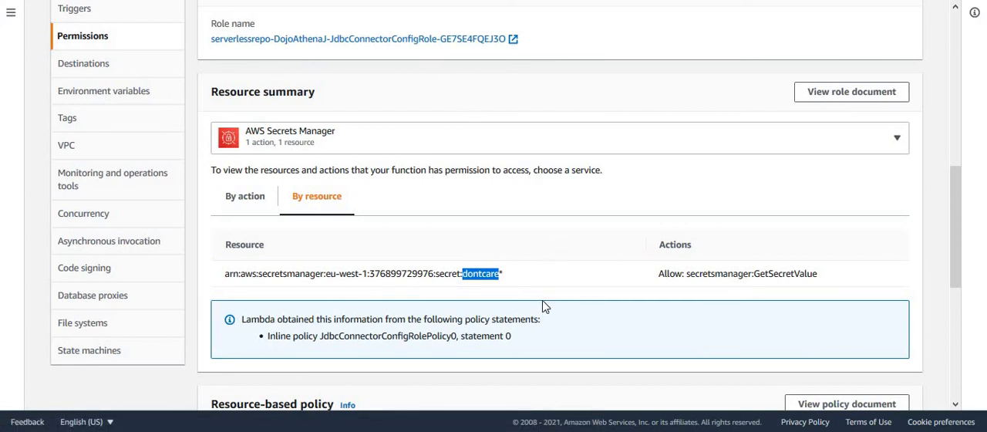
click(517, 280)
double_click(480, 271)
double_click(778, 272)
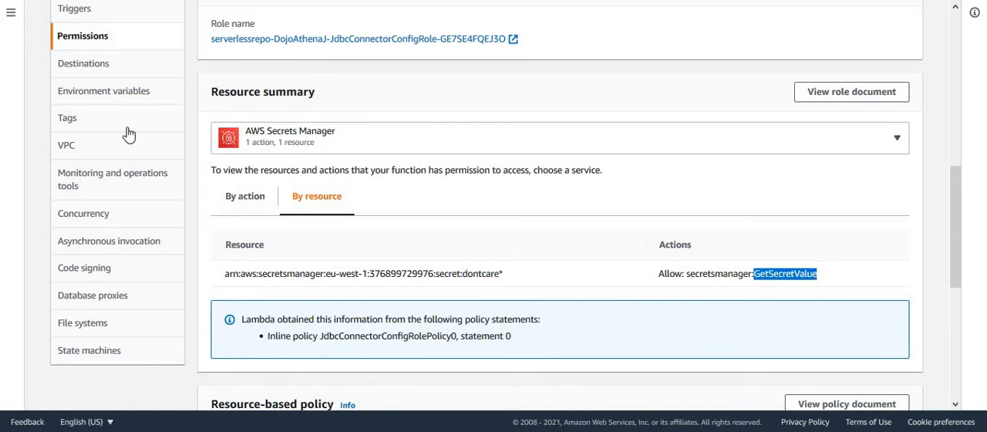
- Return to the function's environment variables and examine spill_bucket and disable_spill_encryption
click(100, 94)
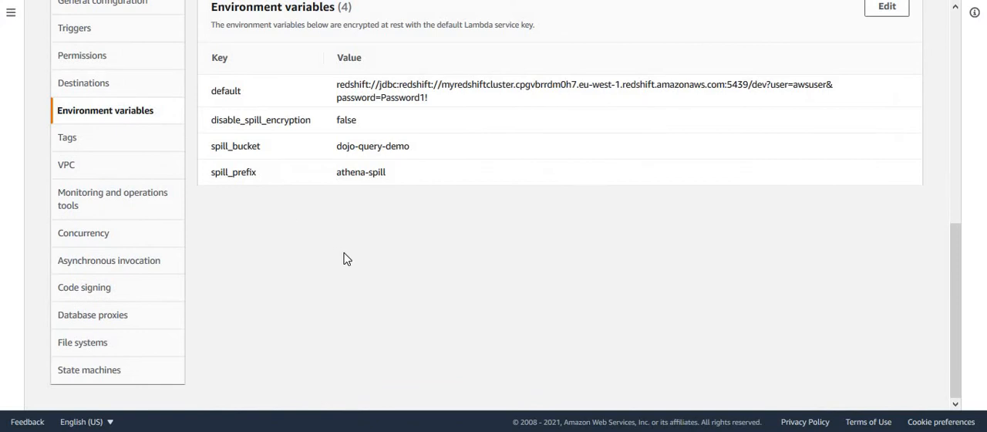
drag(958, 290, 948, 231)
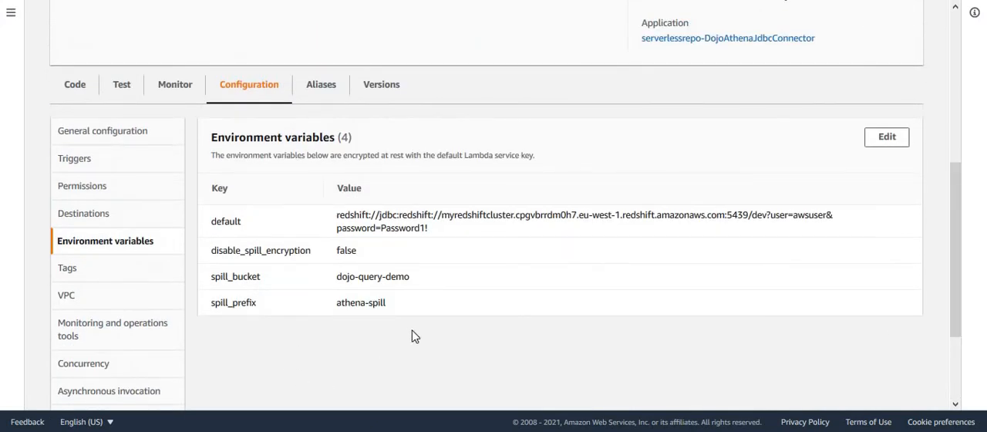
double_click(233, 278)
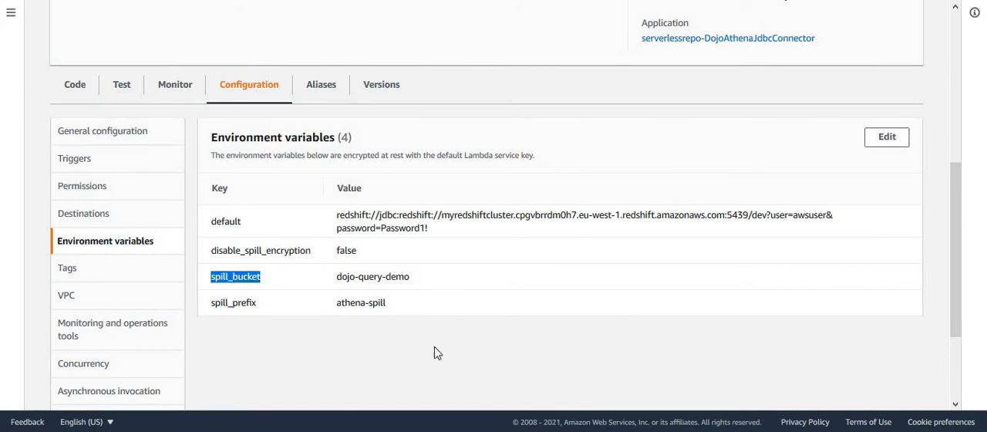
double_click(264, 251)
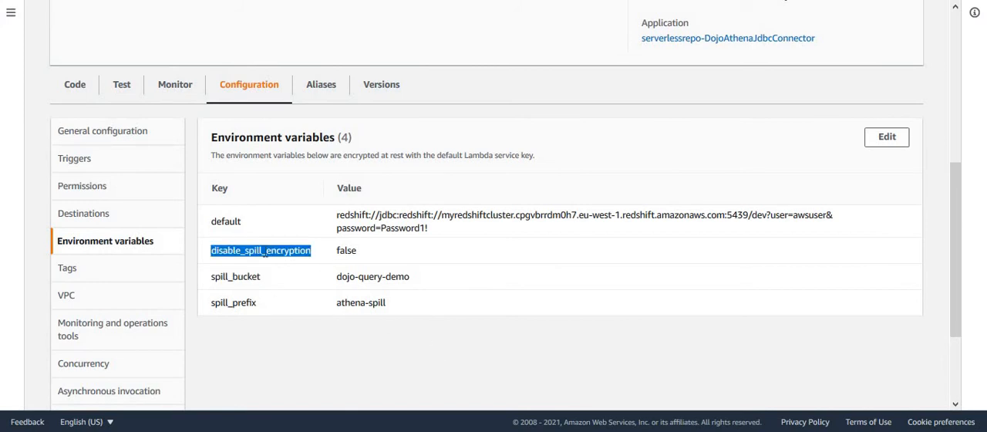
- Examine the function's spill_prefix variable and the connection string stored in the default environment variable
click(245, 303)
double_click(245, 303)
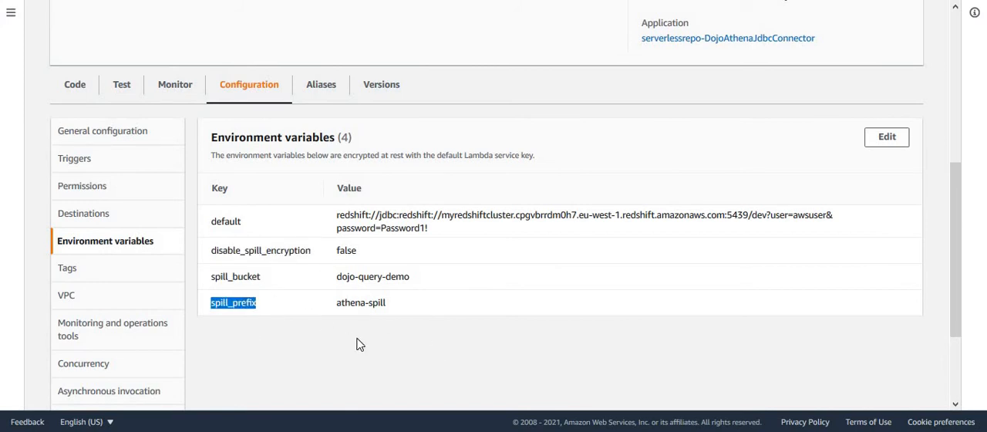
double_click(228, 220)
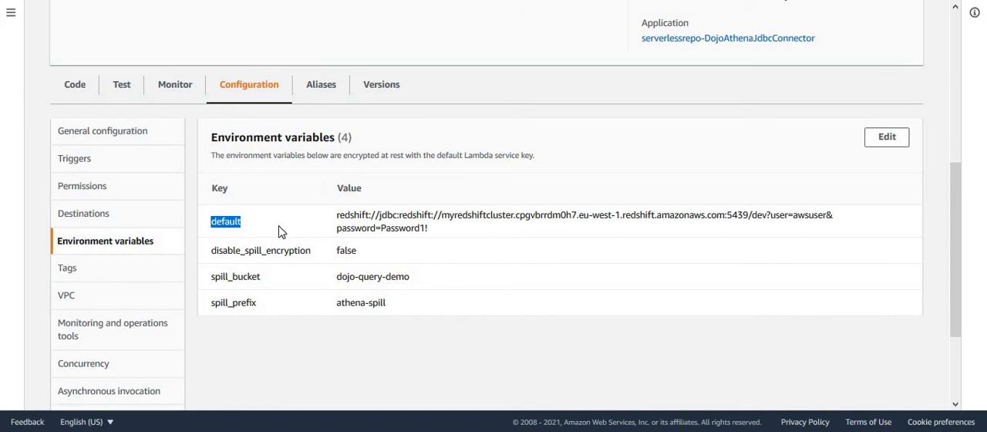
click(242, 221)
double_click(809, 215)
double_click(392, 228)
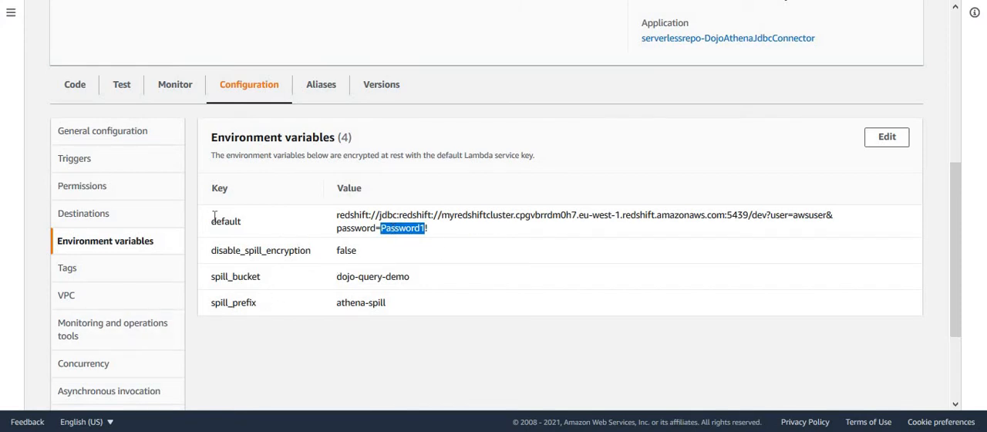
drag(210, 221, 445, 232)
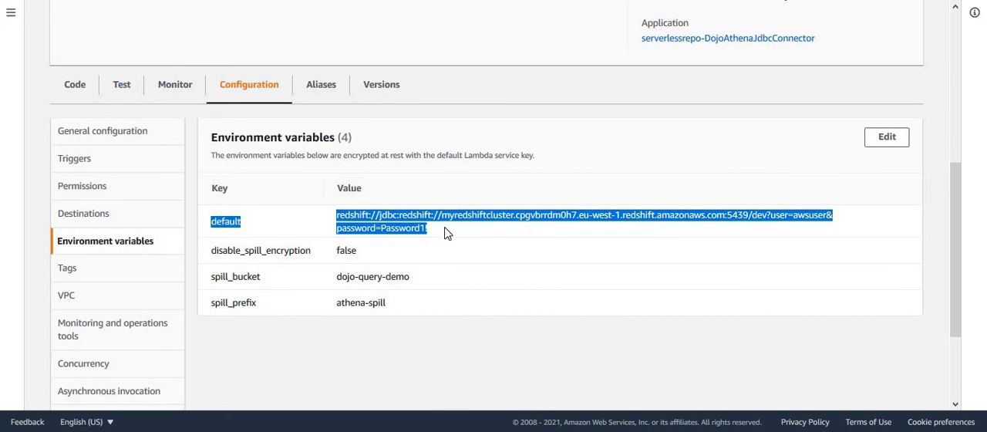
click(464, 276)
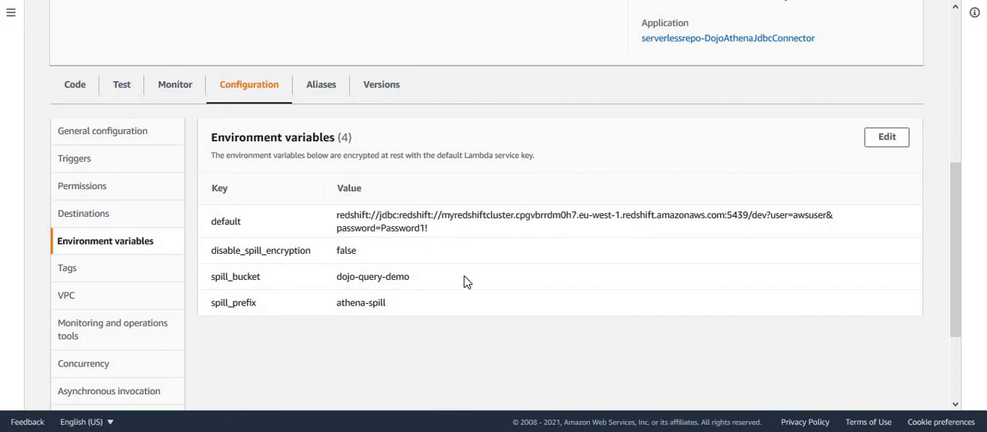
- Review the VPC, subnet, security group and inbound rules configured for the dojoredshiftconnector function
click(68, 302)
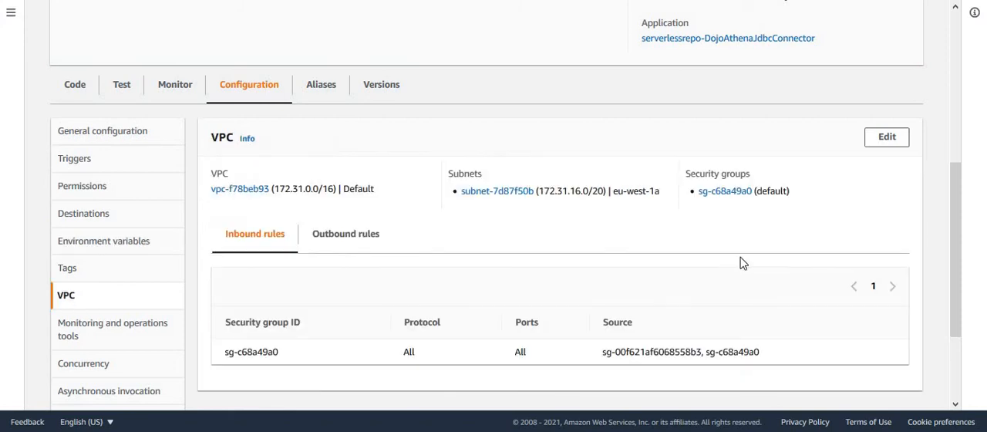
mouse_move(956, 237)
mouse_down()
mouse_move(961, 257)
mouse_move(959, 236)
mouse_up()
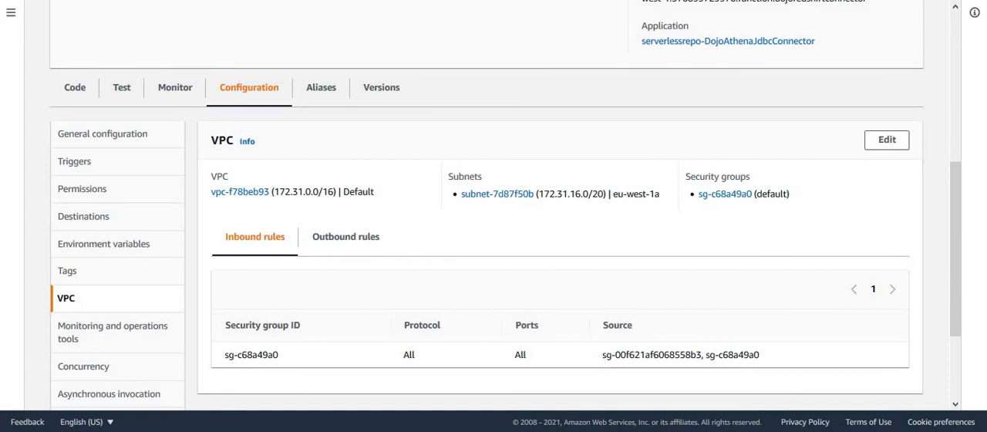
drag(958, 286, 952, 117)
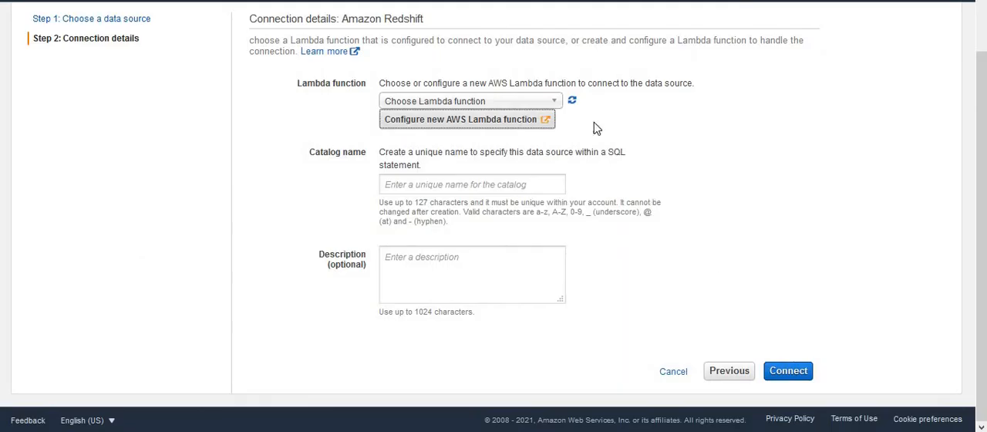
- Switch to Athena and connect the Amazon Redshift data source using the dojoredshiftconnector function and catalog name dojorscatalog
scroll(574, 108, up, 1)
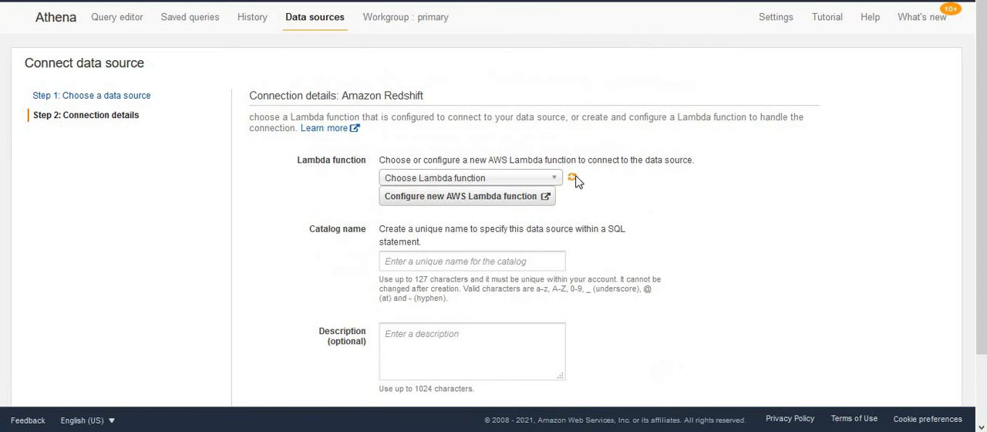
click(549, 182)
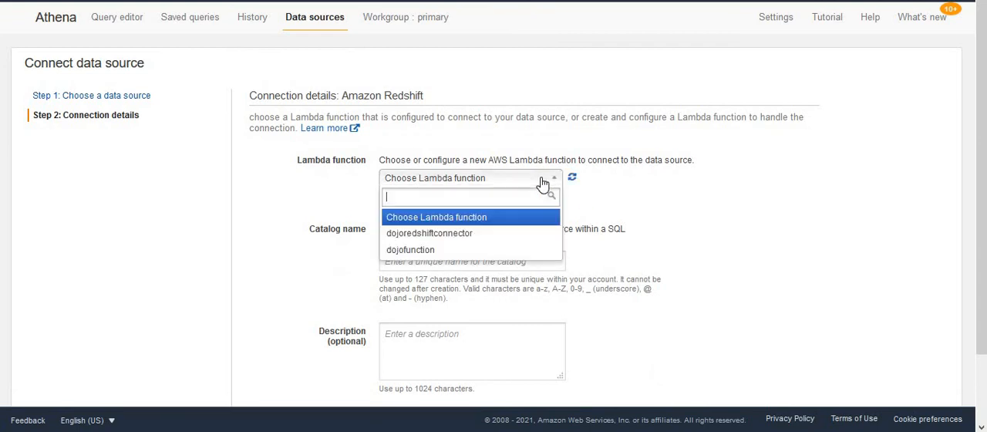
click(455, 233)
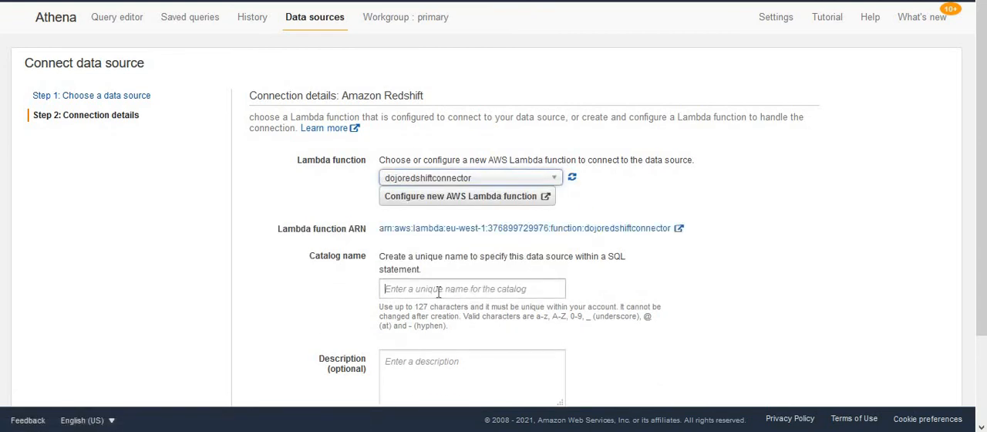
text(dojorsca)
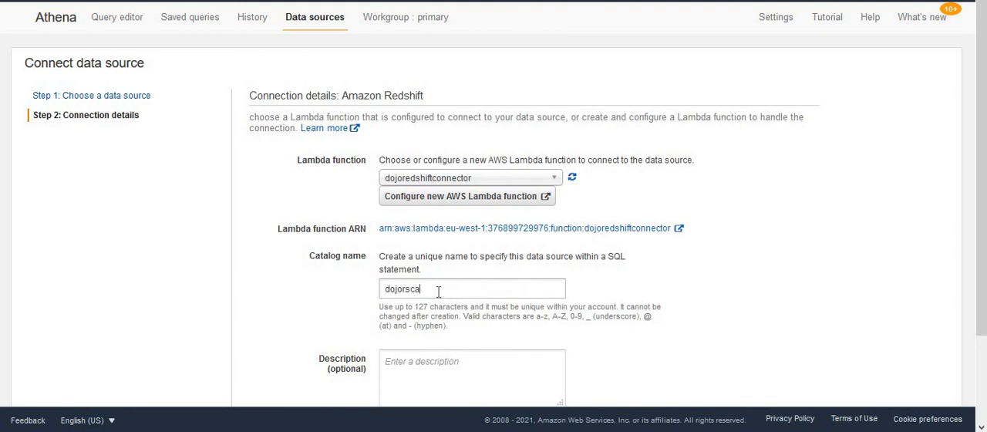
text(talog)
scroll(976, 262, down, 2)
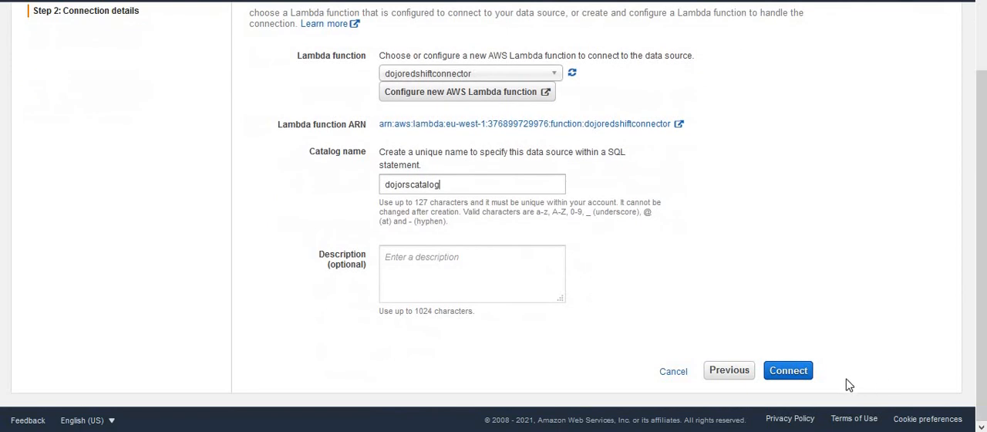
click(790, 376)
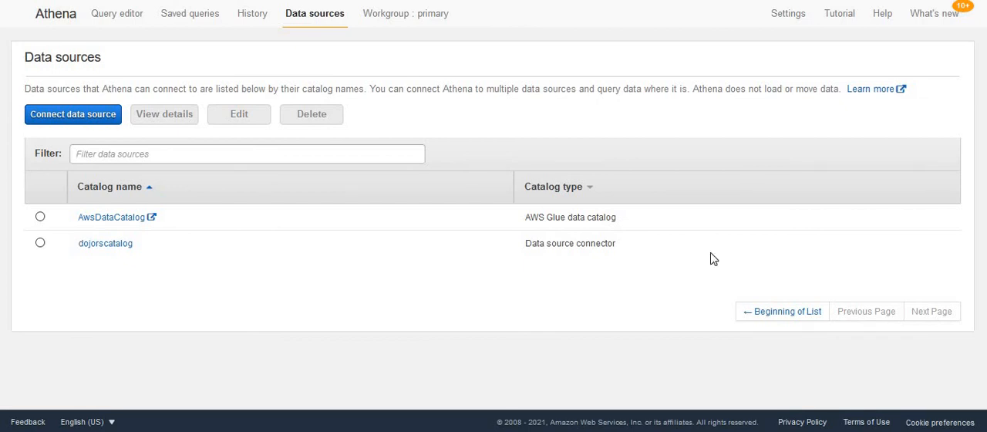
- Choose dojorscatalog as the data source in the Athena query editor and refresh its databases and tables
click(116, 21)
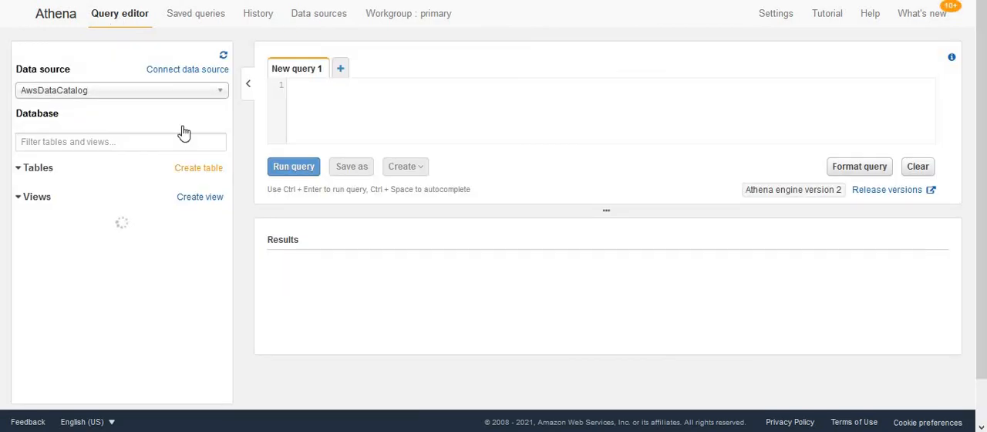
click(122, 99)
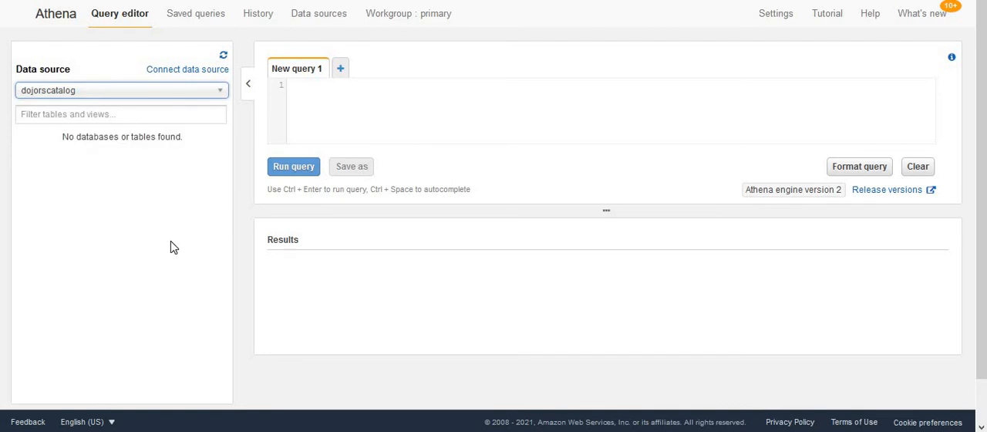
click(223, 56)
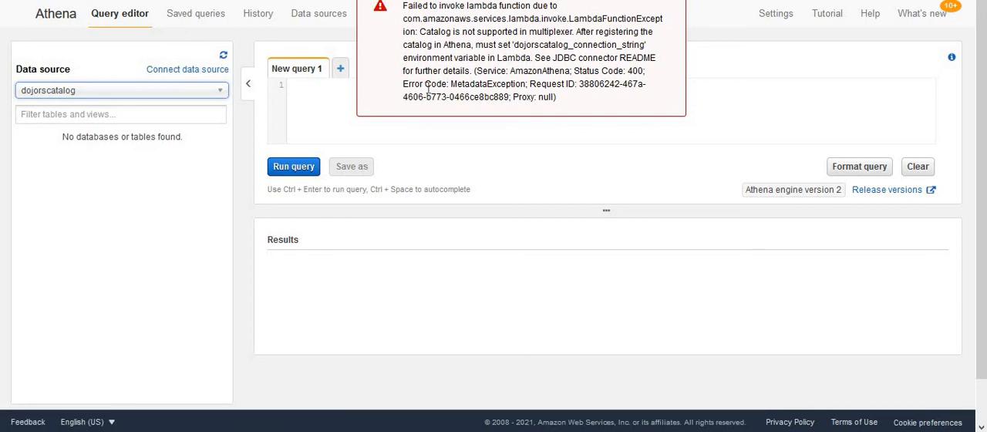
- Copy the variable name dojorscatalog_connection_string from the Lambda invocation error text
double_click(536, 45)
click(567, 81)
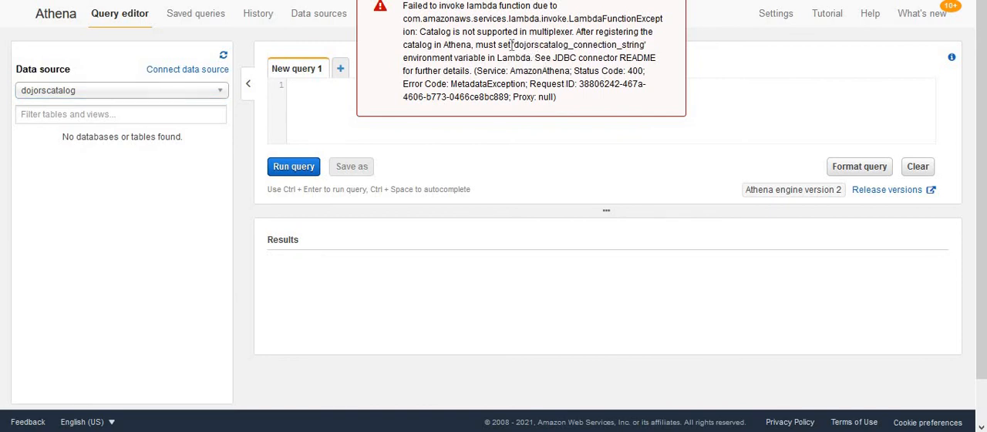
drag(513, 45, 648, 46)
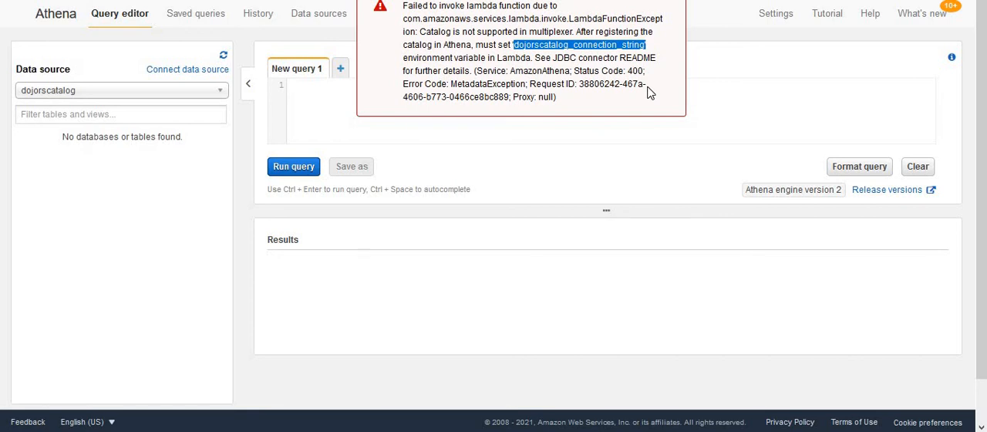
click(550, 62)
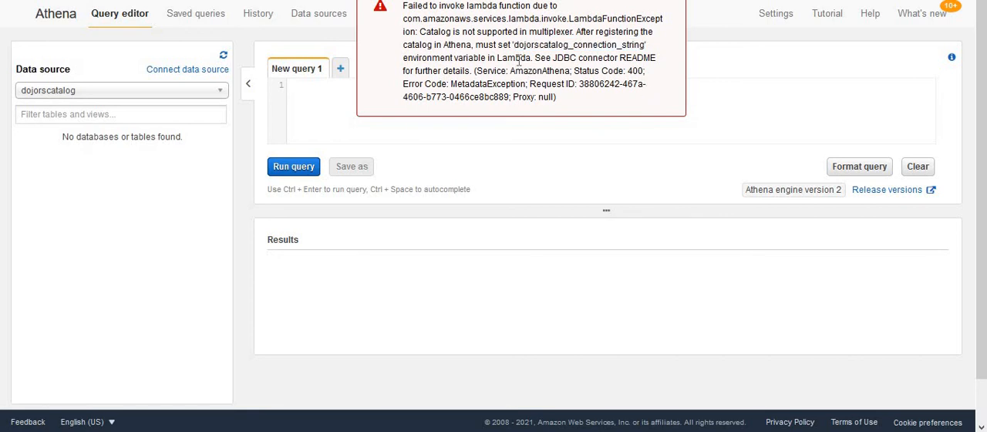
drag(513, 45, 645, 46)
key(ctrl+c)
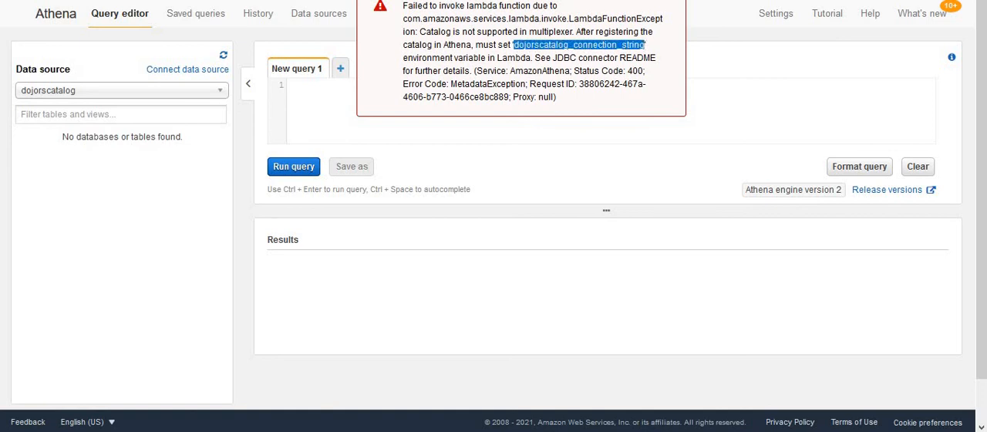
- Return to the dojoredshiftconnector function and add an environment variable with the key dojorscatalog_connection_string
key(ctrl+Tab)
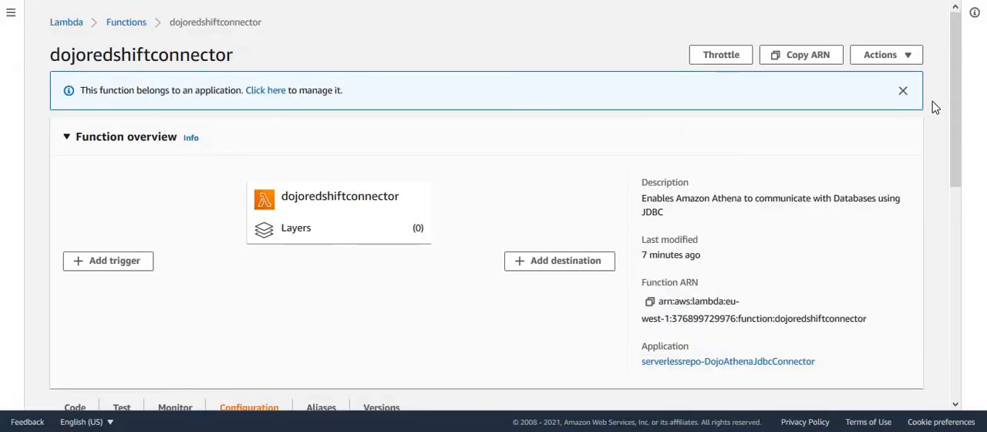
drag(954, 122, 984, 290)
click(83, 135)
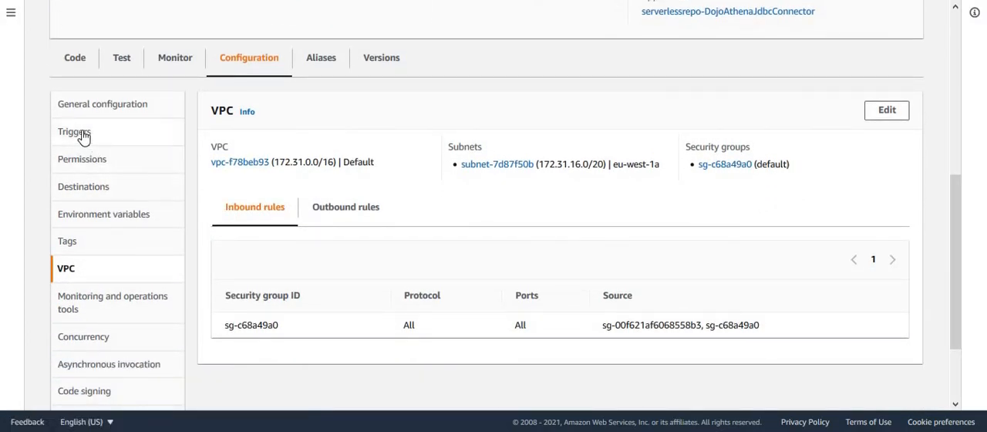
click(118, 221)
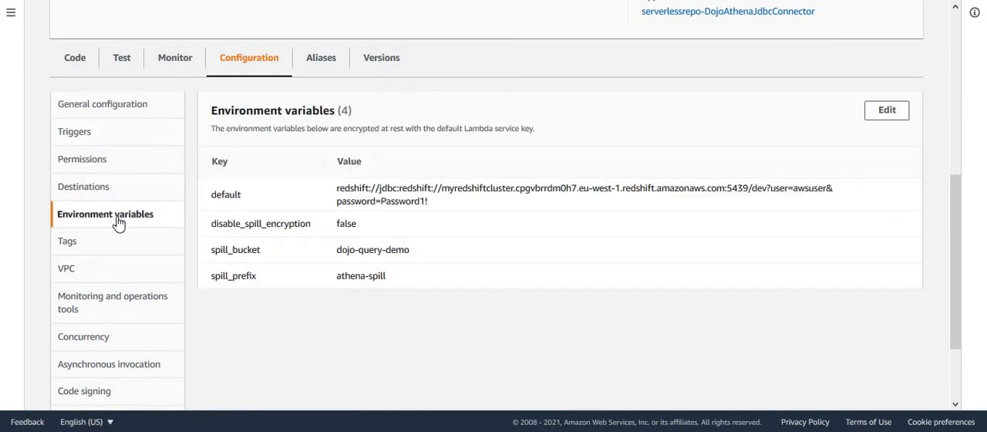
click(887, 111)
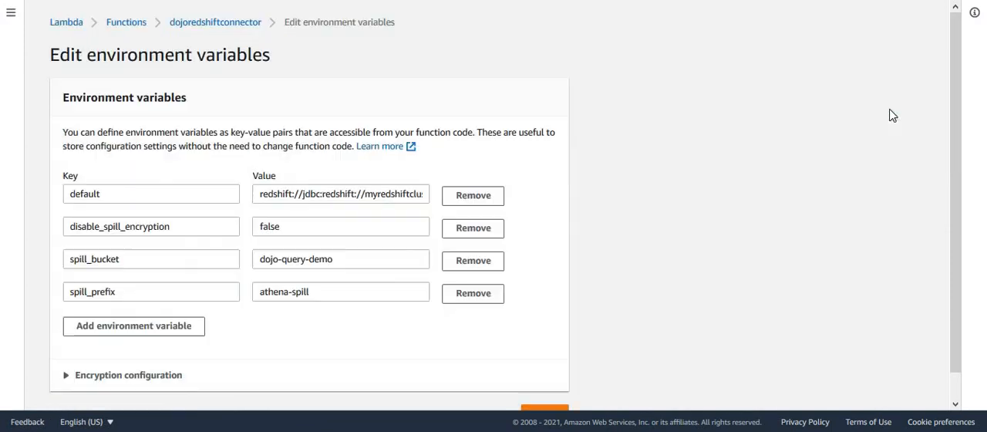
click(152, 333)
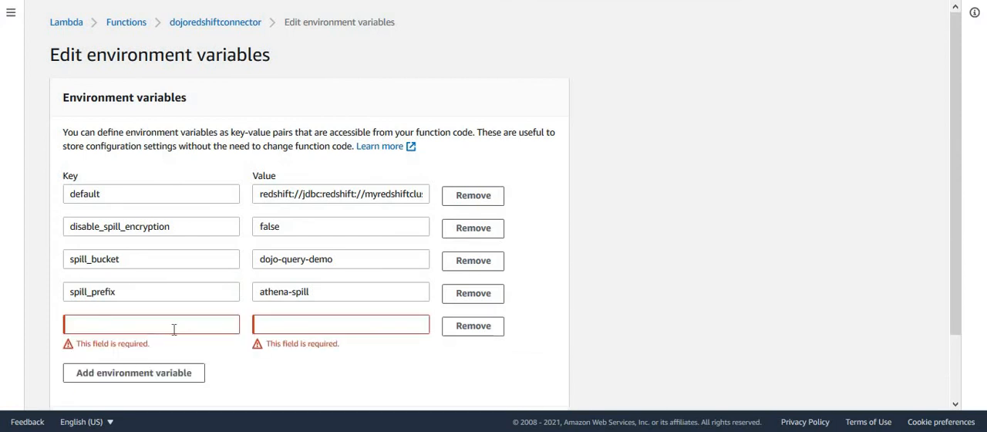
click(171, 325)
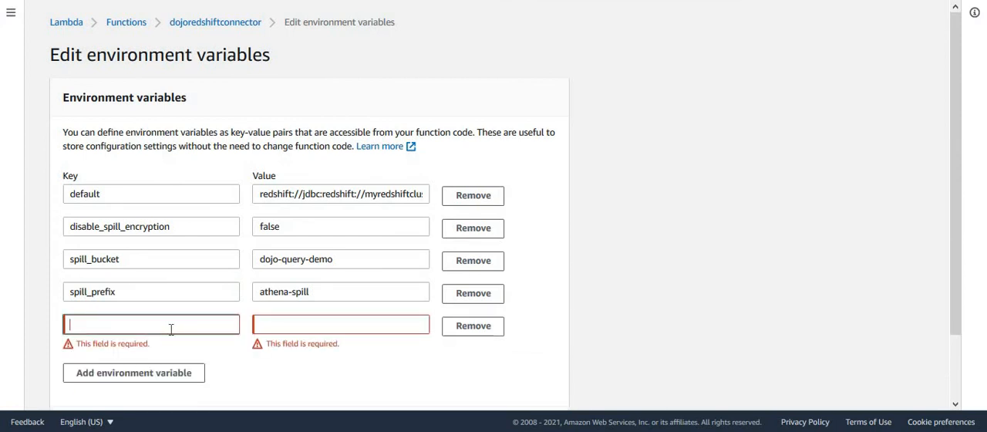
key(ctrl+v)
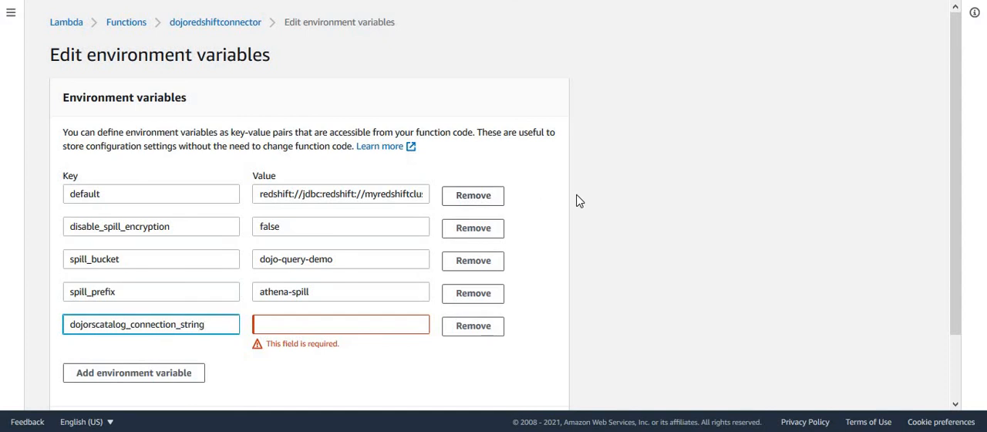
key(Left)
key(Left)
key(Left)
key(Left)
key(Left)
key(Left)
key(Left)
key(Left)
key(Left)
key(Left)
key(Left)
key(Left)
key(Left)
key(Left)
key(Left)
key(Left)
key(Left)
key(Left)
key(Left)
key(Left)
drag(206, 325, 199, 325)
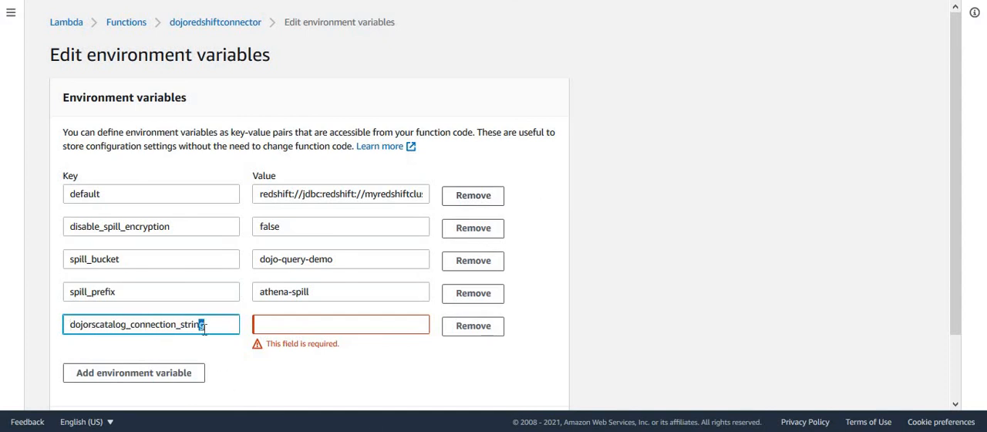
- Copy the default variable's connection string, including its database password, into the value of dojorscatalog_connection_string
click(335, 193)
key(ctrl+a)
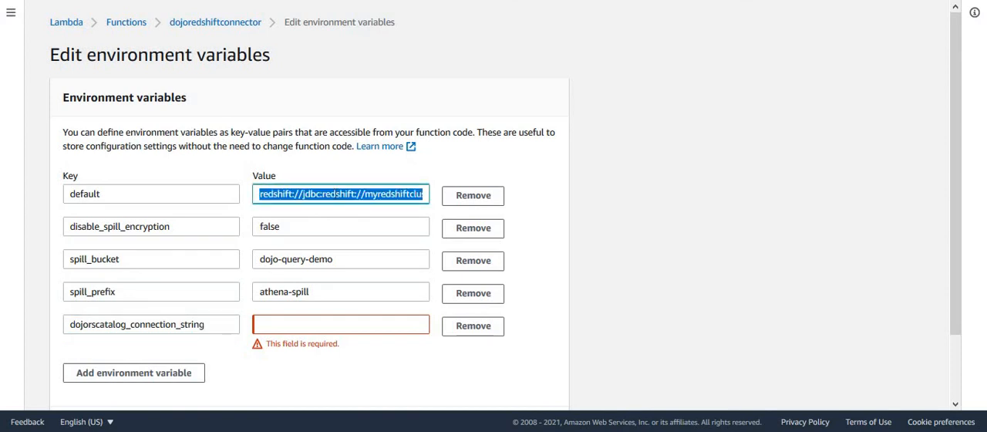
click(306, 325)
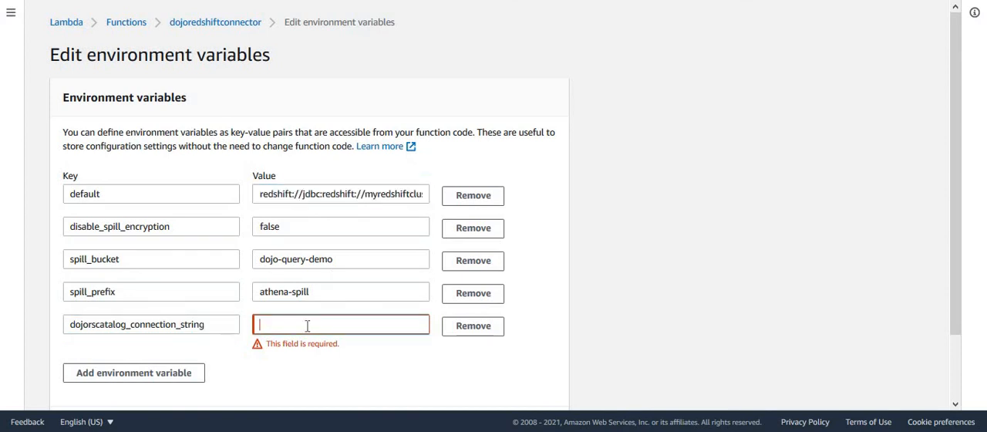
key(ctrl+v)
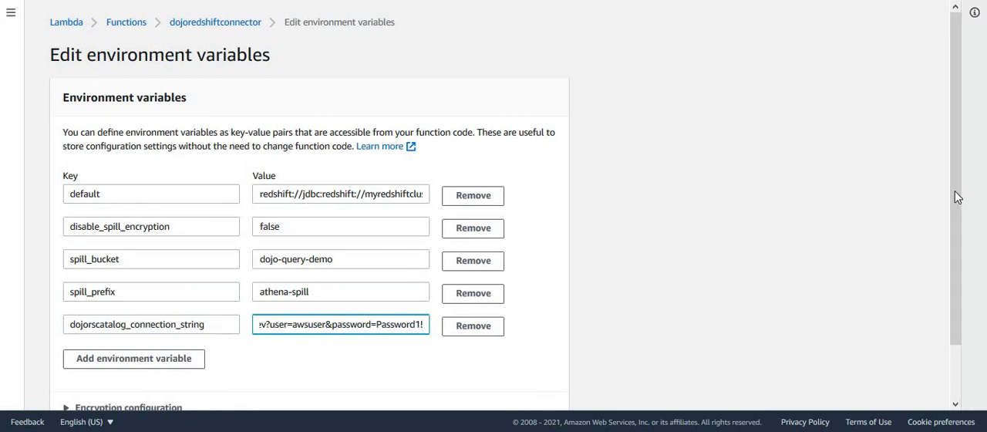
- Check the key and full value of the dojorscatalog_connection_string variable, and save the function's environment variables
drag(961, 224, 971, 278)
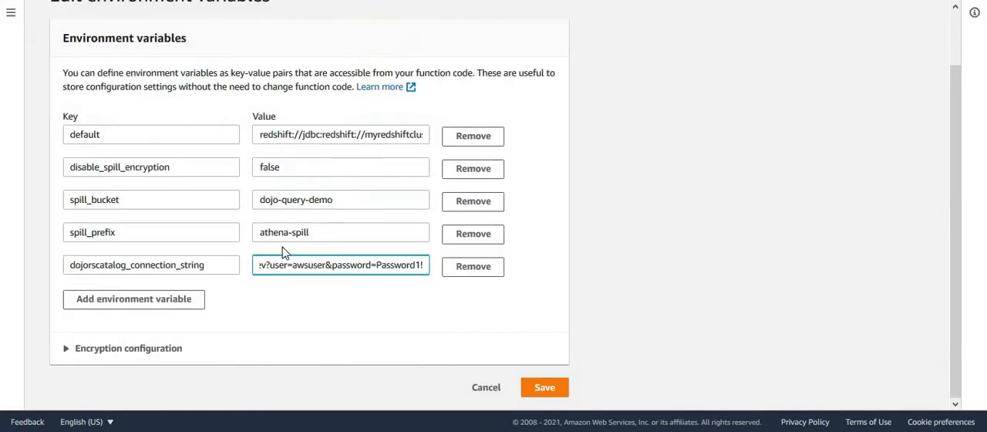
click(180, 268)
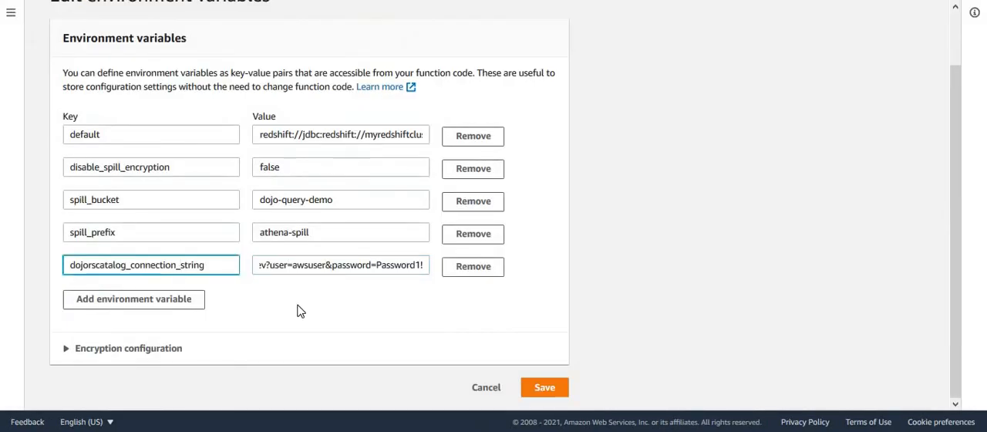
click(319, 267)
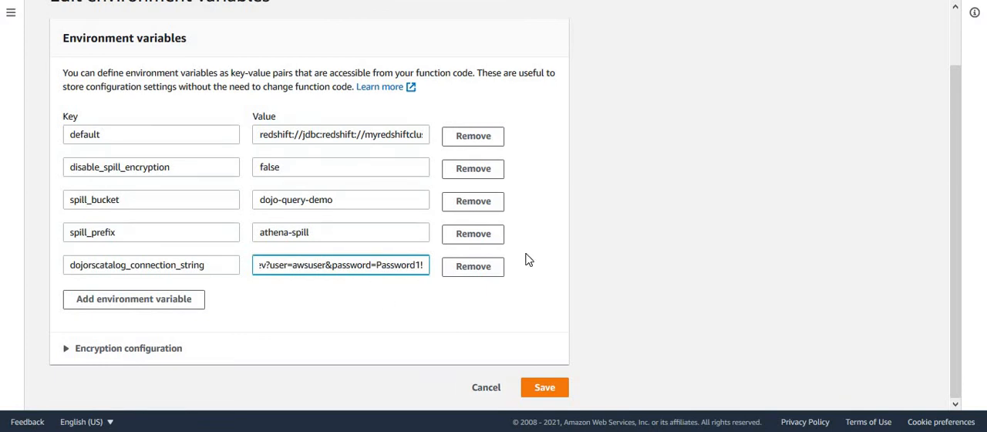
key(Right)
key(Right)
key(Right)
key(Right)
key(Right)
key(Right)
key(Right)
key(Right)
key(Right)
key(Right)
key(Right)
key(Right)
key(Right)
key(Right)
key(Right)
key(Right)
key(Left)
key(Left)
key(Left)
key(Left)
key(Left)
key(Left)
key(Left)
key(Left)
key(Left)
key(Left)
key(Left)
key(Left)
key(Left)
key(Left)
key(Left)
key(Left)
key(Left)
key(Left)
key(Left)
key(Left)
key(Left)
key(Left)
key(Left)
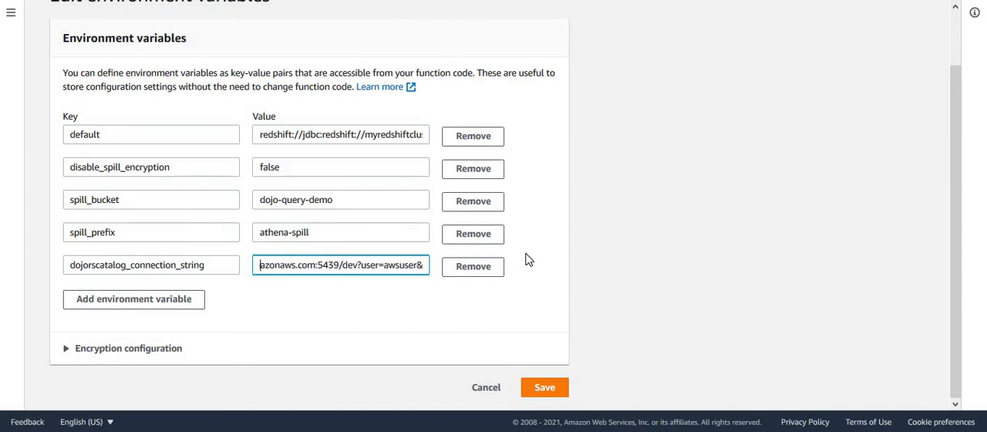
key(Left)
key(Left)
key(Left)
key(Left)
key(Left)
key(Left)
key(Left)
key(Left)
key(Left)
key(Left)
key(Left)
key(Left)
key(Left)
key(Left)
key(Left)
key(Left)
key(Left)
key(Left)
key(Left)
key(Left)
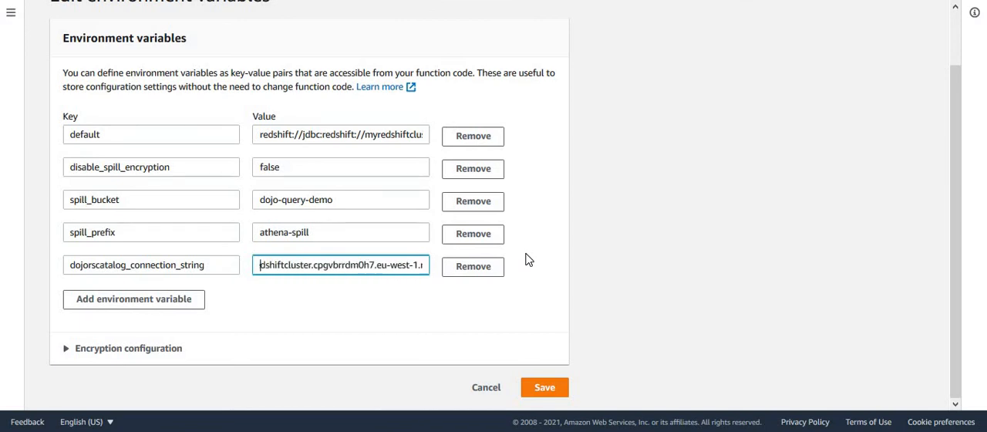
key(Left)
key(Left)
key(Left)
key(Left)
key(Left)
key(Left)
key(Left)
key(Left)
key(Left)
key(Left)
key(Left)
key(Left)
key(Left)
key(Left)
key(Left)
key(Left)
key(Left)
key(Left)
key(Left)
key(Left)
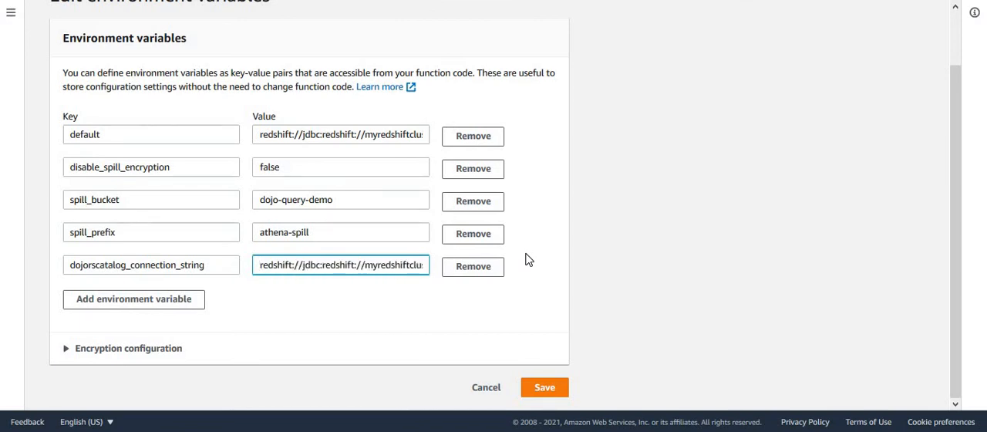
click(544, 389)
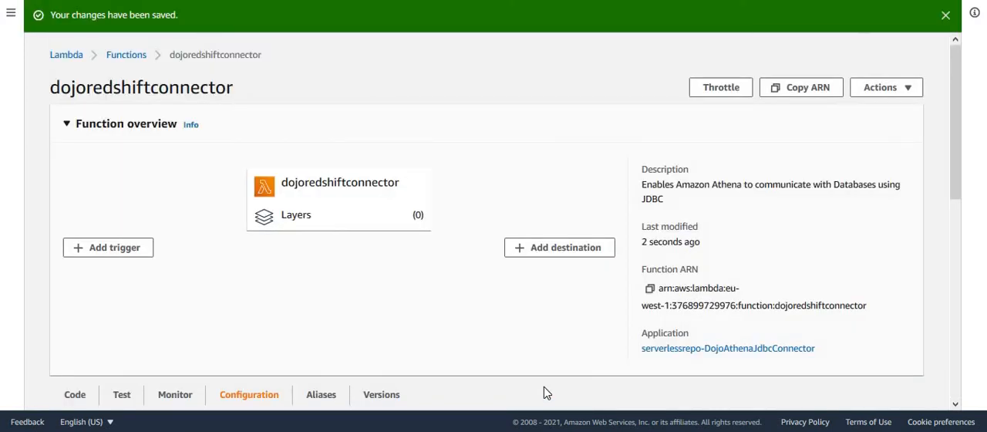
- Switch to Athena, refresh the table list for dojorscatalog, and compare its databases with the schemas of the dev database in Amazon Redshift
key(ctrl+Tab)
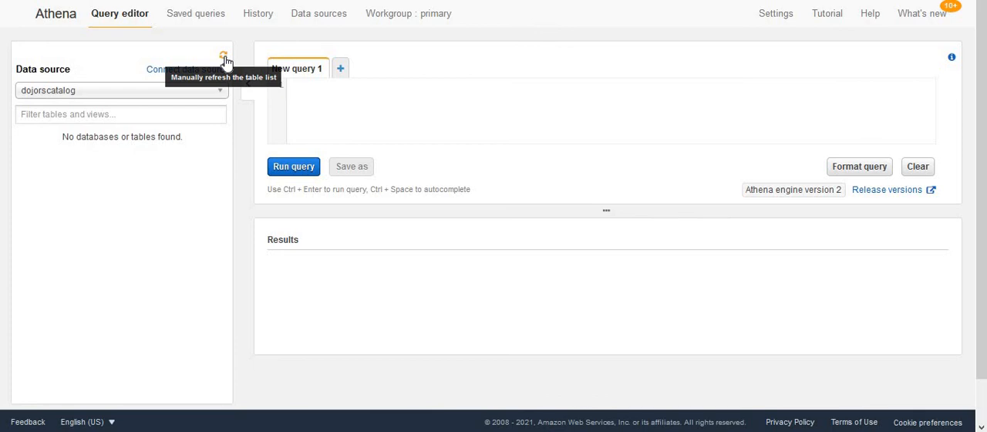
click(225, 59)
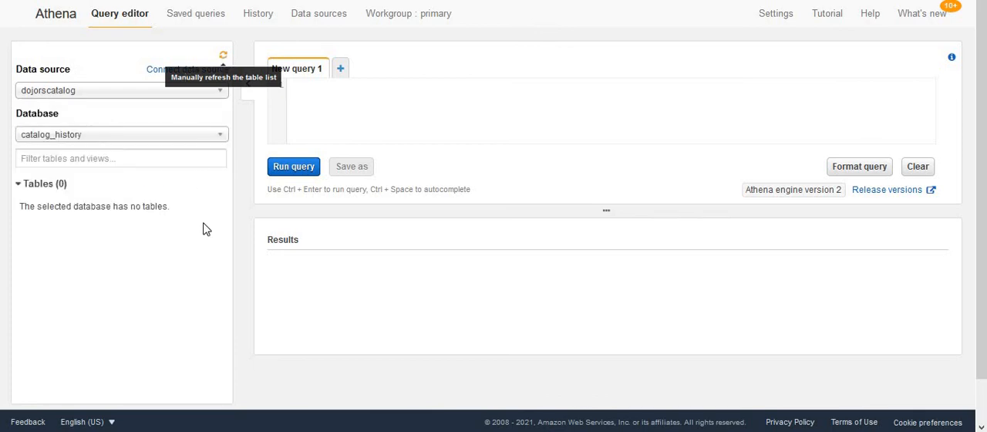
click(219, 137)
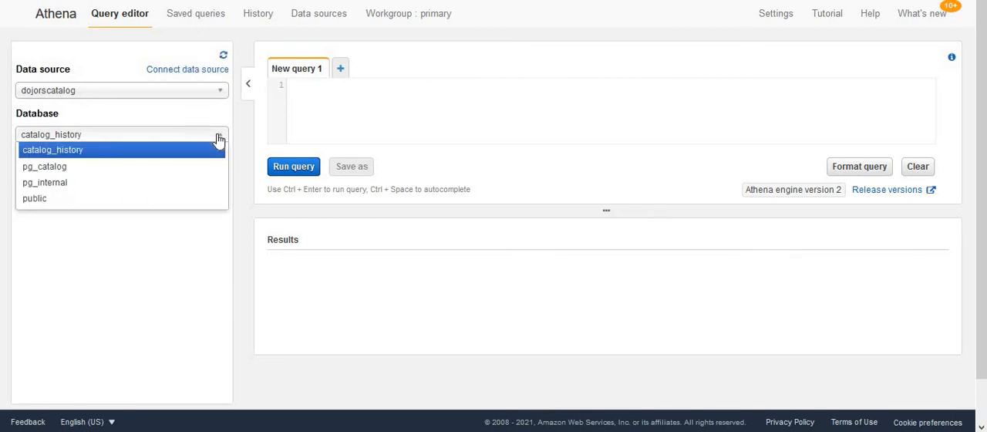
click(219, 139)
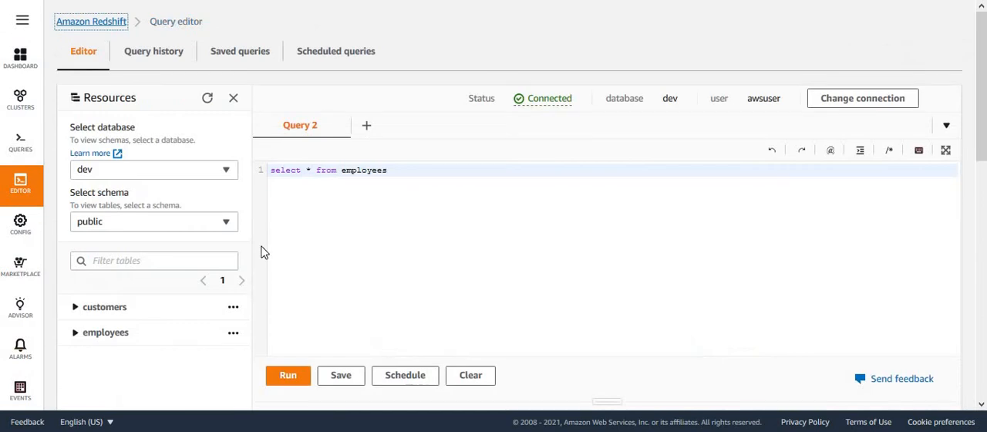
click(182, 225)
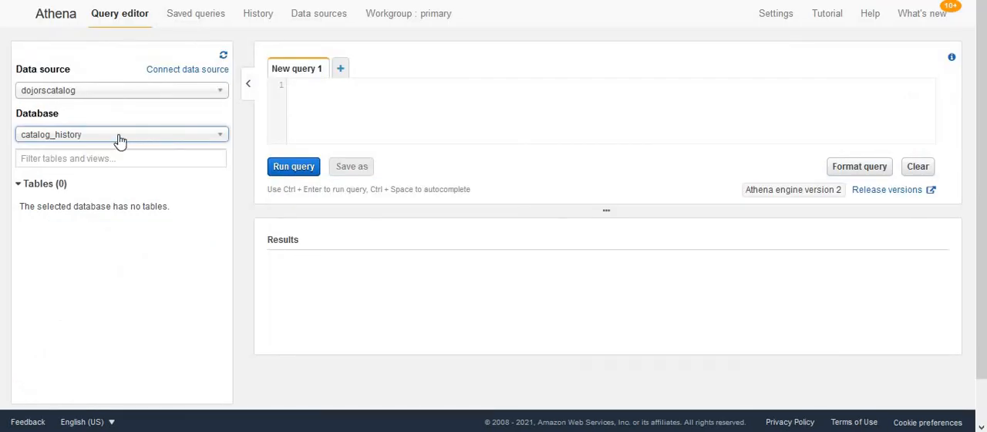
click(120, 137)
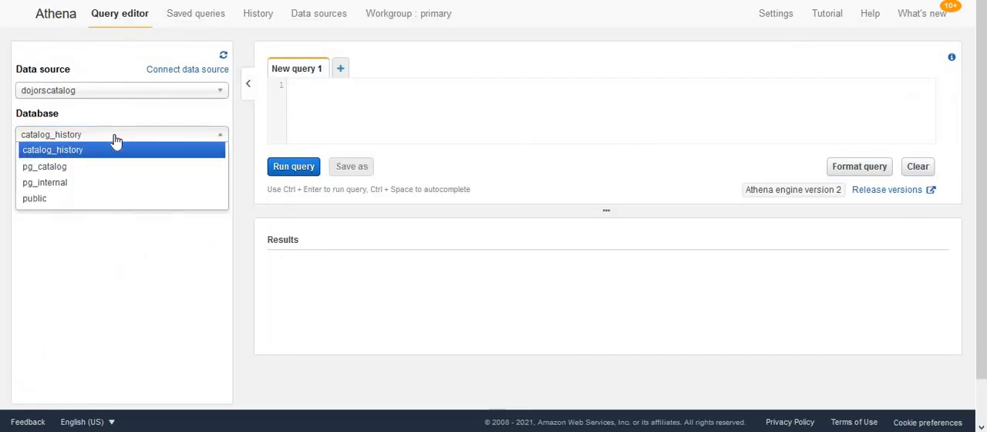
click(101, 284)
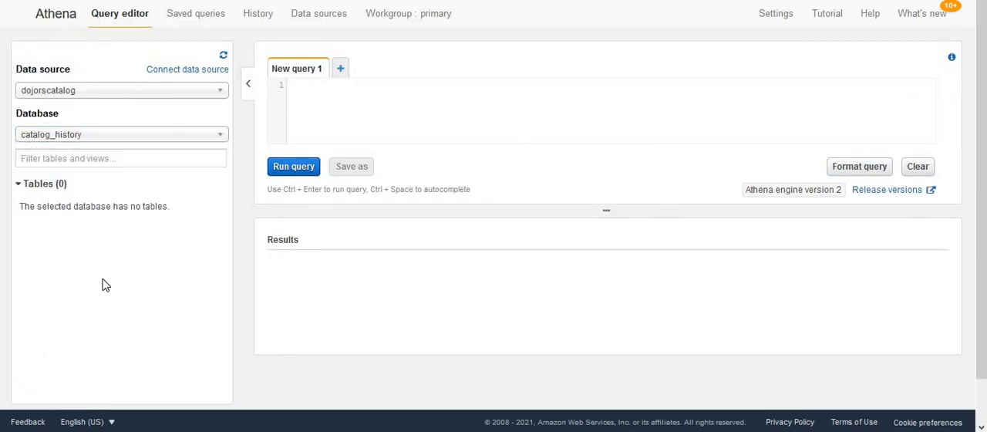
- Choose the public database of dojorscatalog in Athena and preview the customers table, bringing its query results into view
click(88, 136)
click(56, 201)
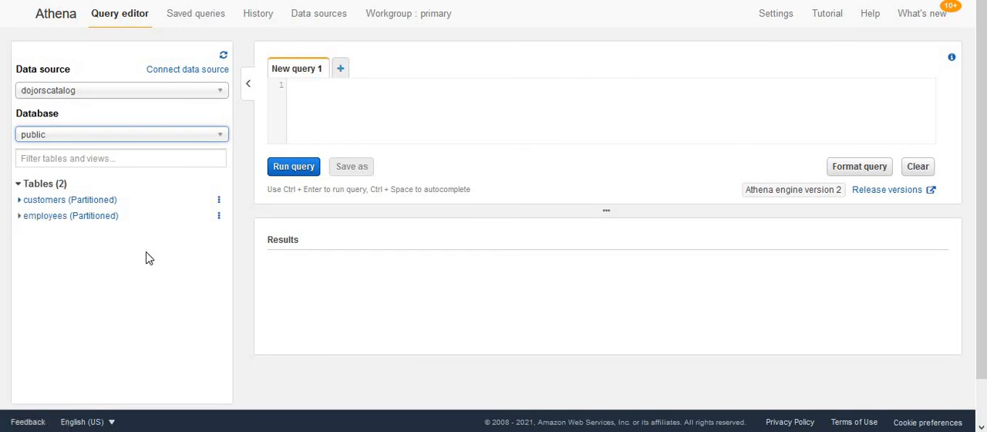
click(219, 205)
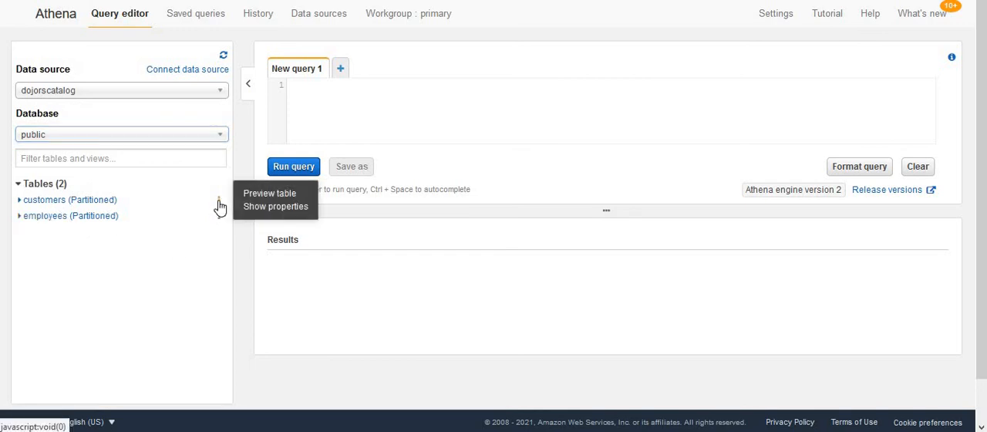
click(271, 194)
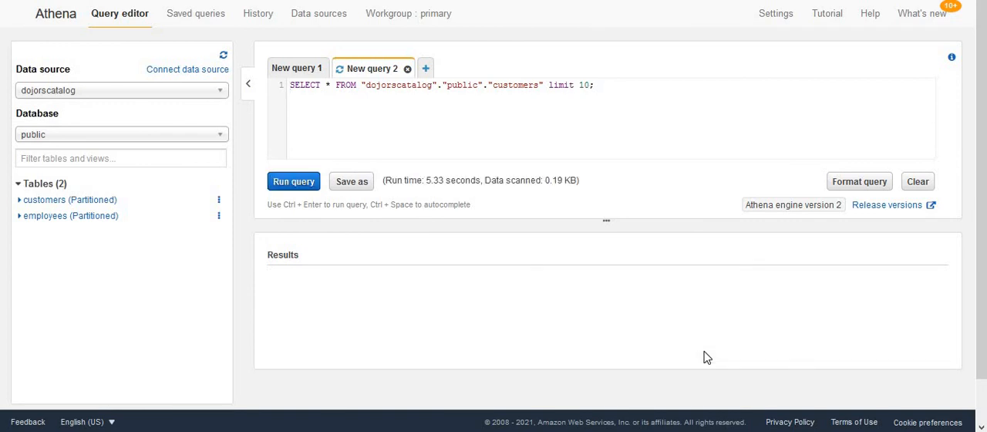
mouse_move(980, 279)
mouse_down()
mouse_move(983, 321)
mouse_move(983, 290)
mouse_up()
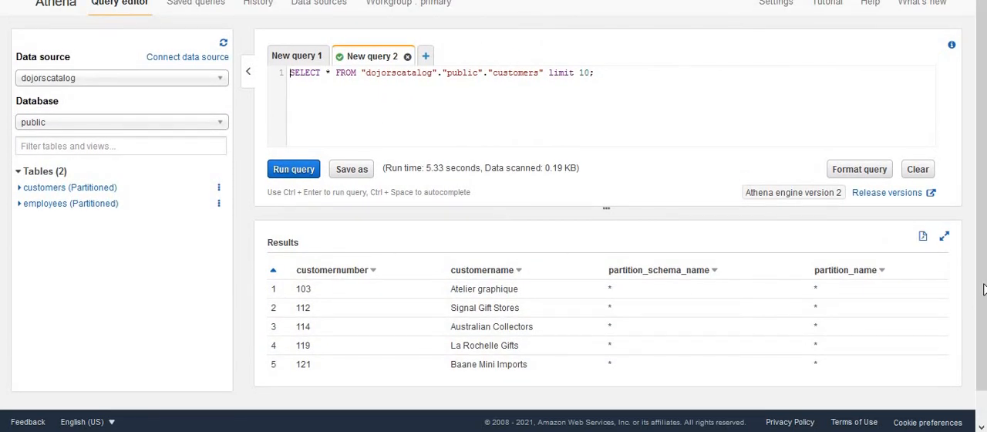